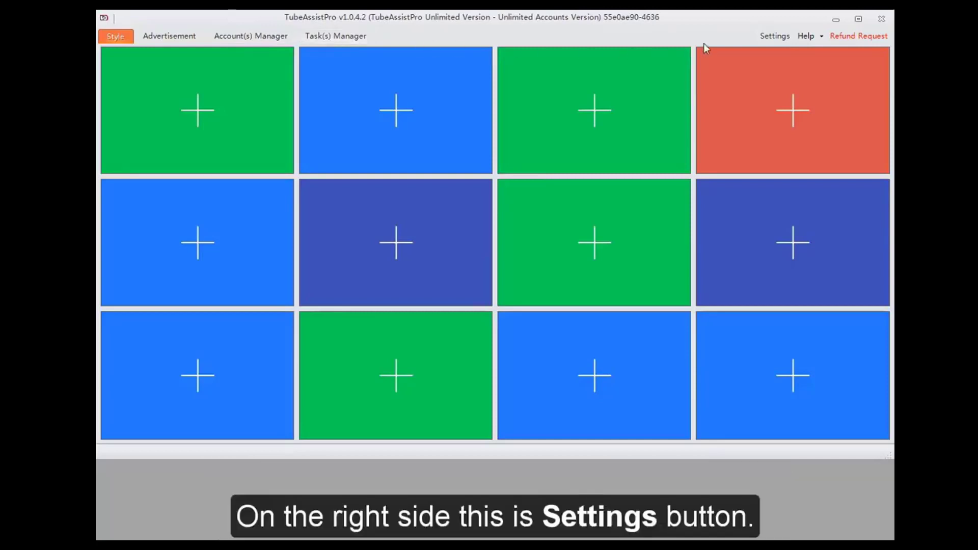
# - Turn off the Advertisement option in the program settings and save the change
pyautogui.click(775, 38)
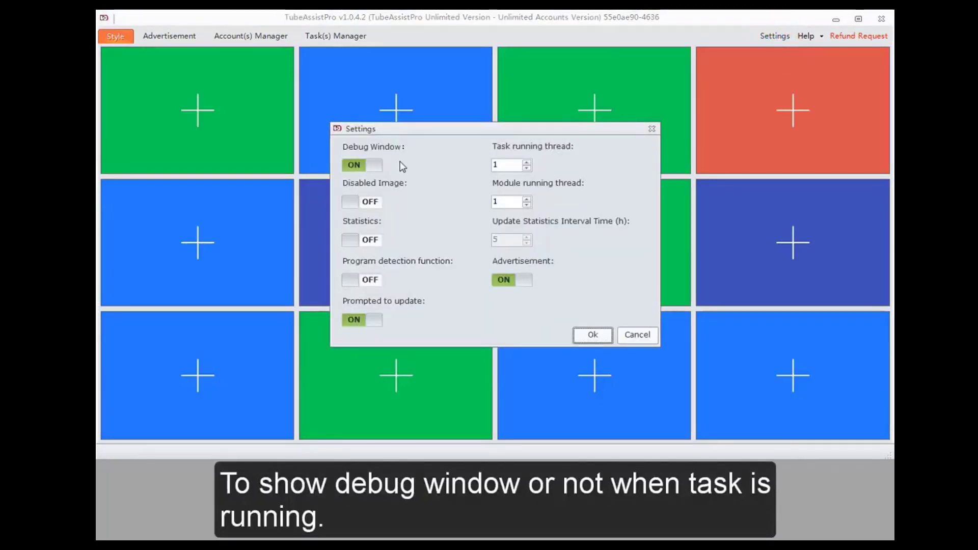
pyautogui.click(509, 166)
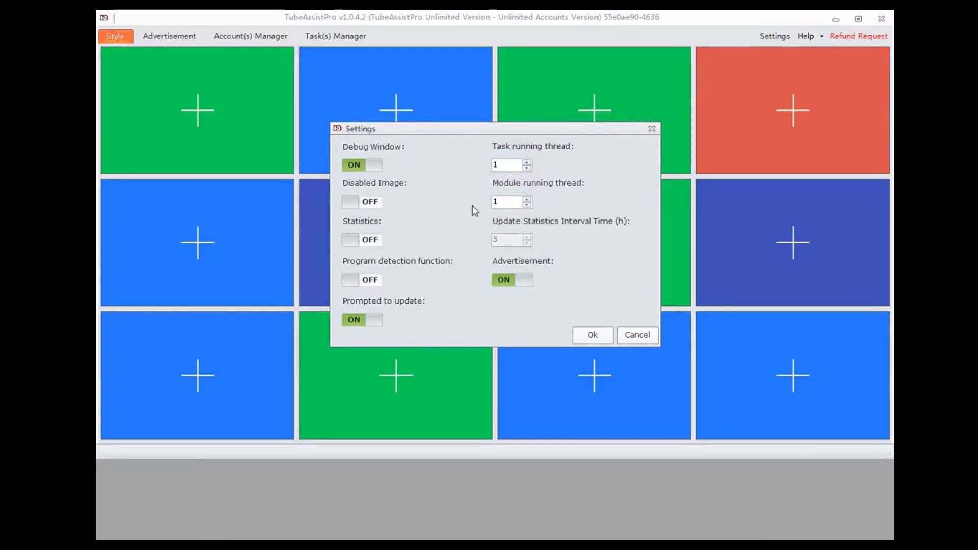
pyautogui.click(504, 200)
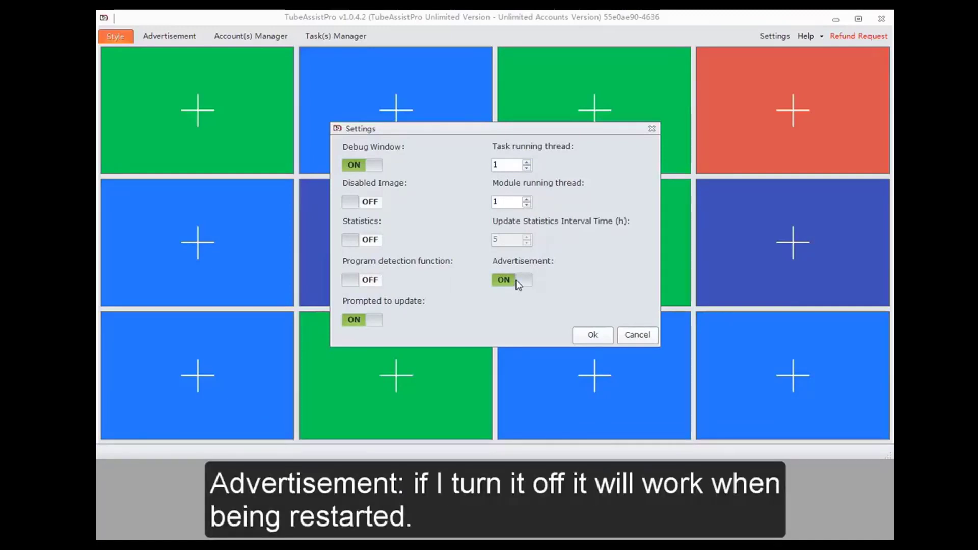
pyautogui.click(517, 281)
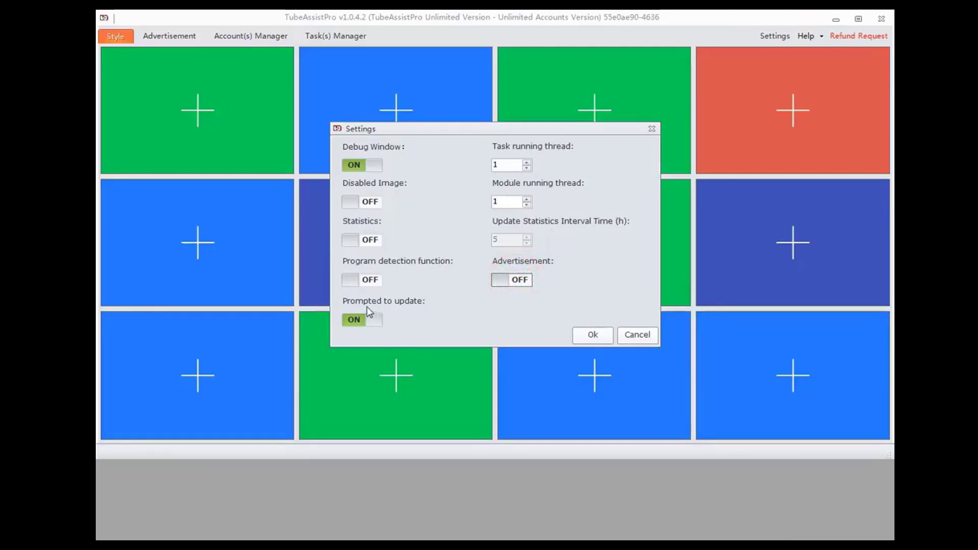
pyautogui.click(584, 337)
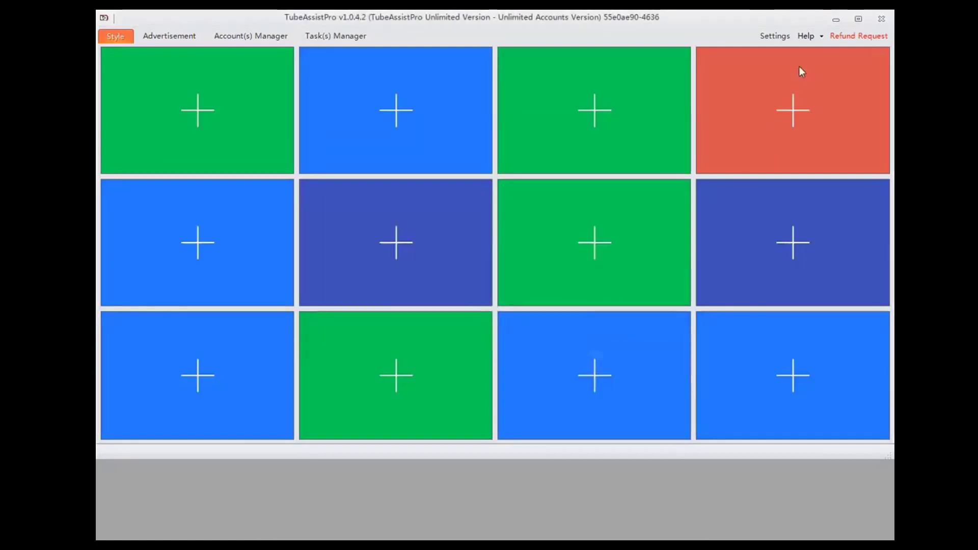
pyautogui.click(821, 36)
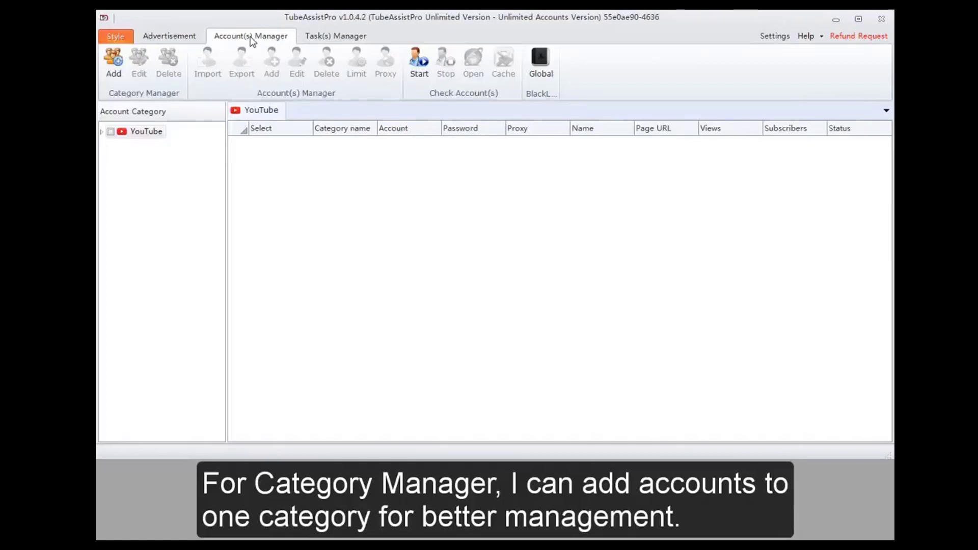
# - Add a new YouTube account category named Test
pyautogui.click(113, 67)
pyautogui.click(445, 240)
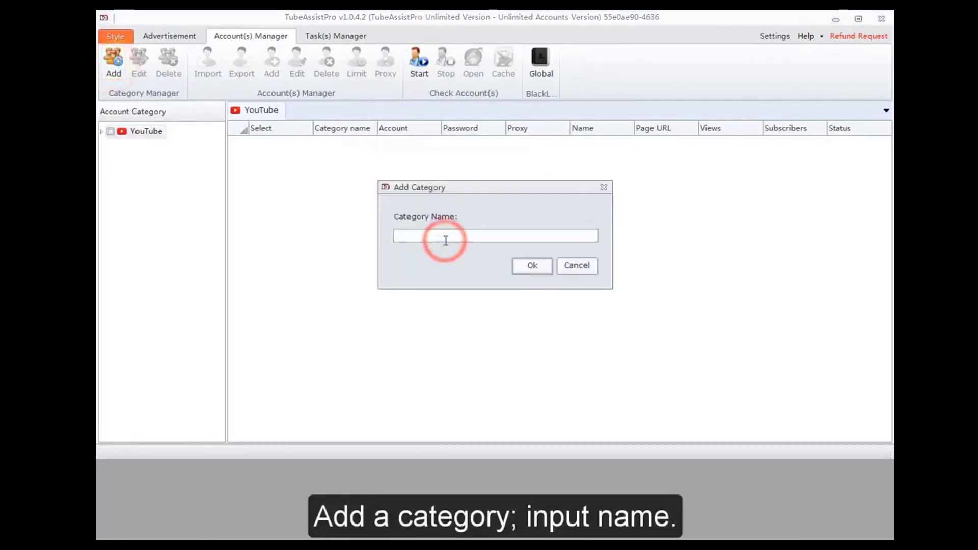
pyautogui.write('Test')
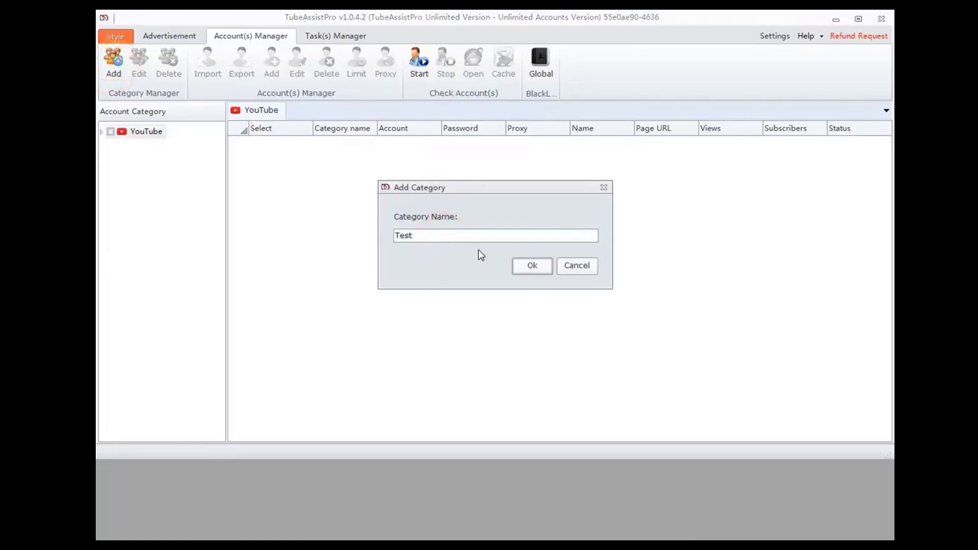
pyautogui.click(531, 266)
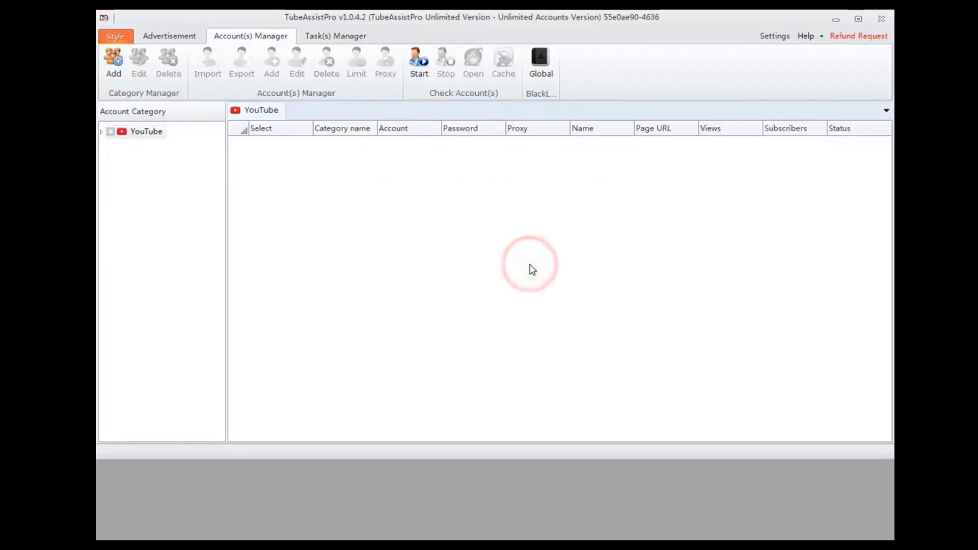
# - Rename the Test category under YouTube as Test1
pyautogui.click(102, 132)
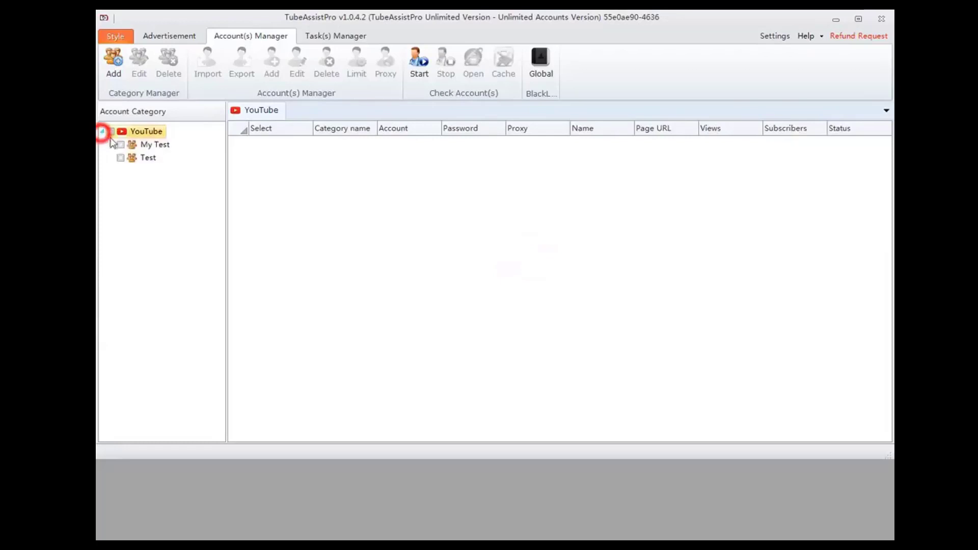
pyautogui.click(123, 161)
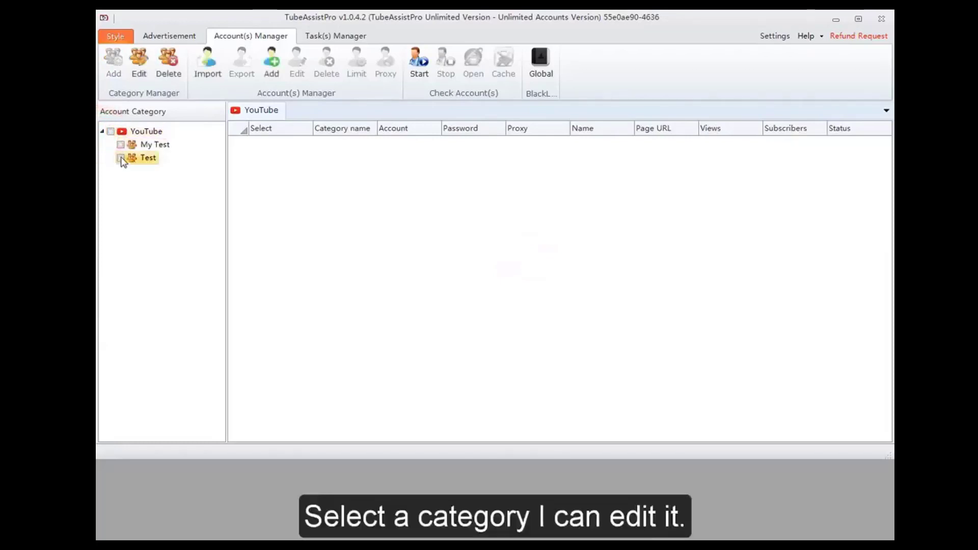
pyautogui.click(139, 61)
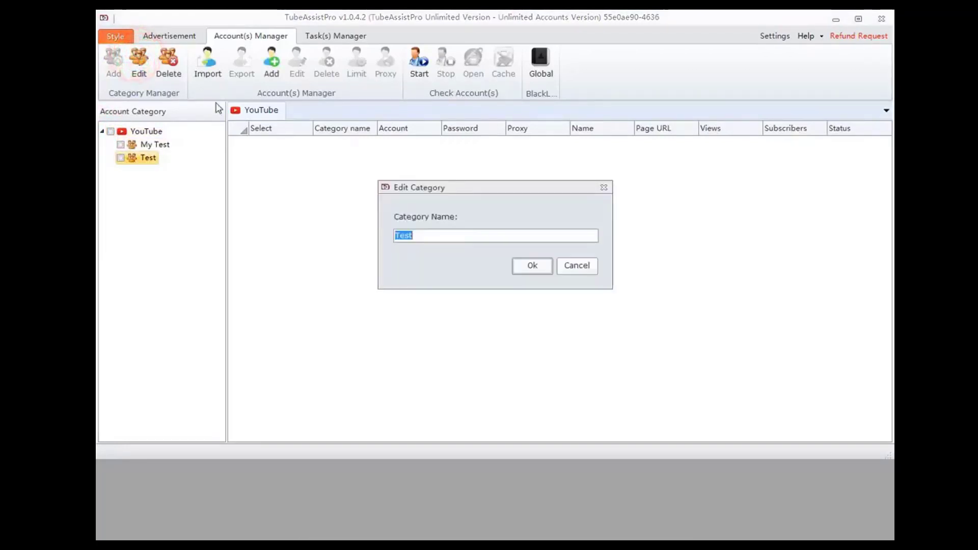
pyautogui.click(423, 237)
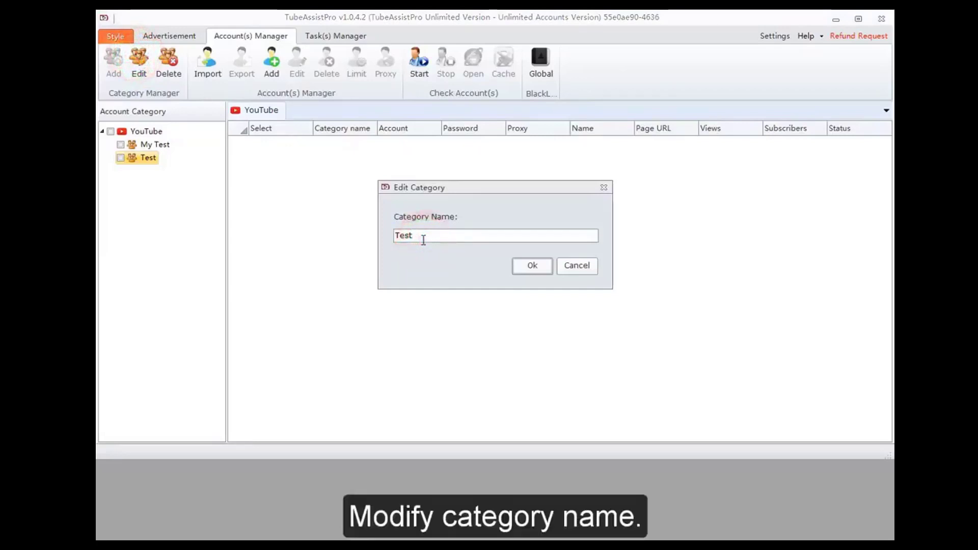
pyautogui.write('1')
pyautogui.click(524, 267)
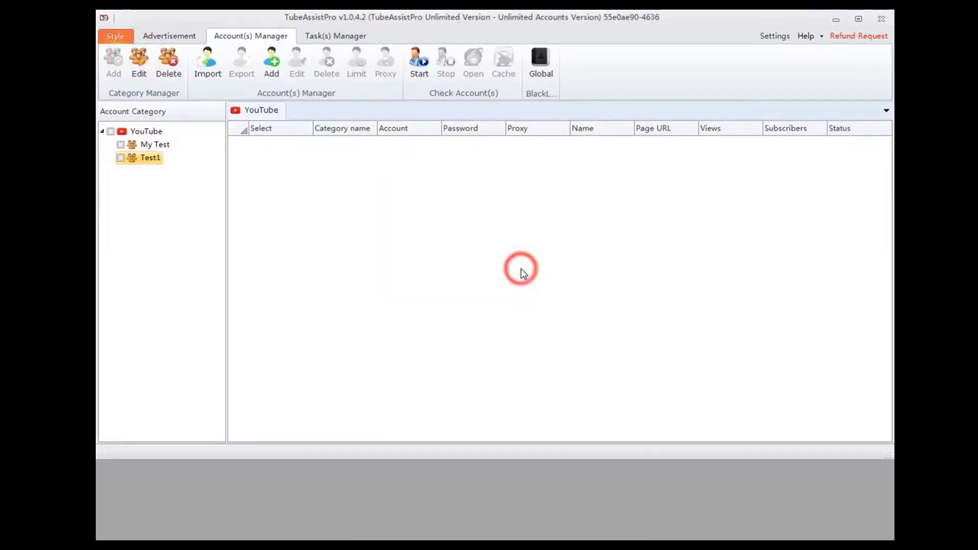
# - Delete the Test1 account category and accept the deletion
pyautogui.click(148, 159)
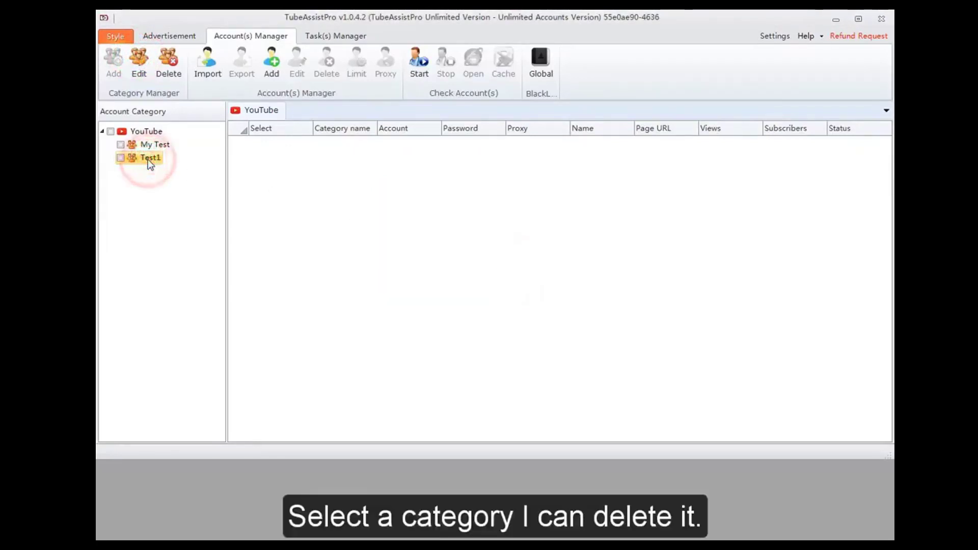
pyautogui.click(168, 62)
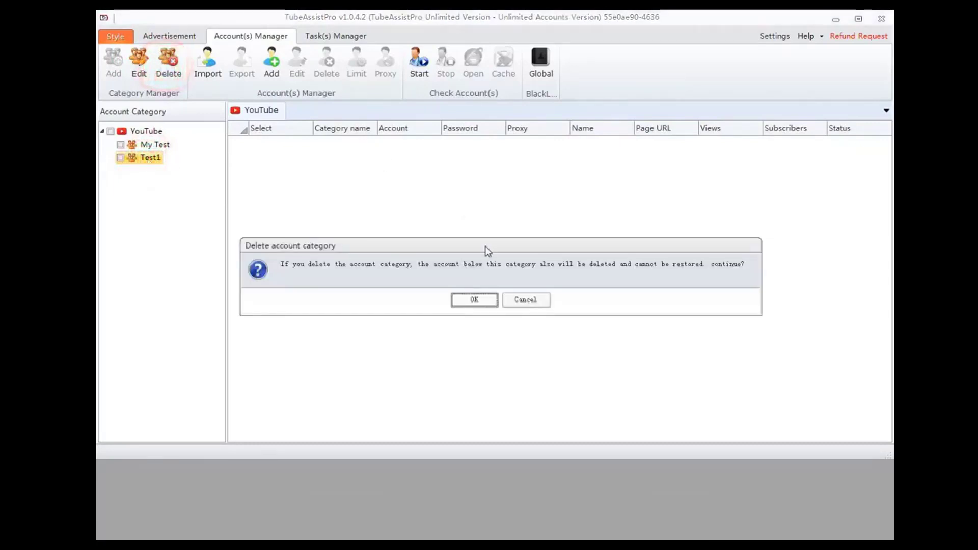
pyautogui.click(472, 299)
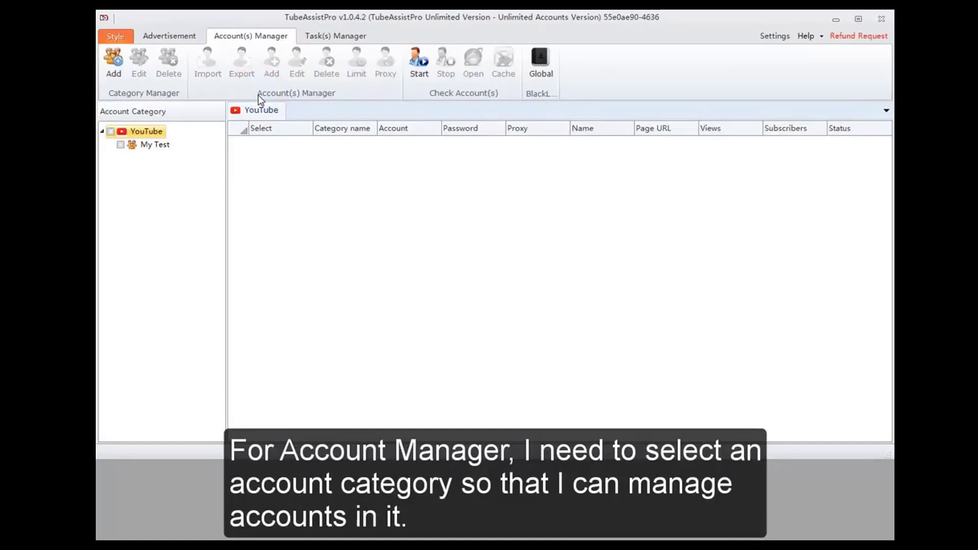
# - Add an account named testaccount to the My Test category, entering the account password and leaving the proxy empty
pyautogui.click(122, 146)
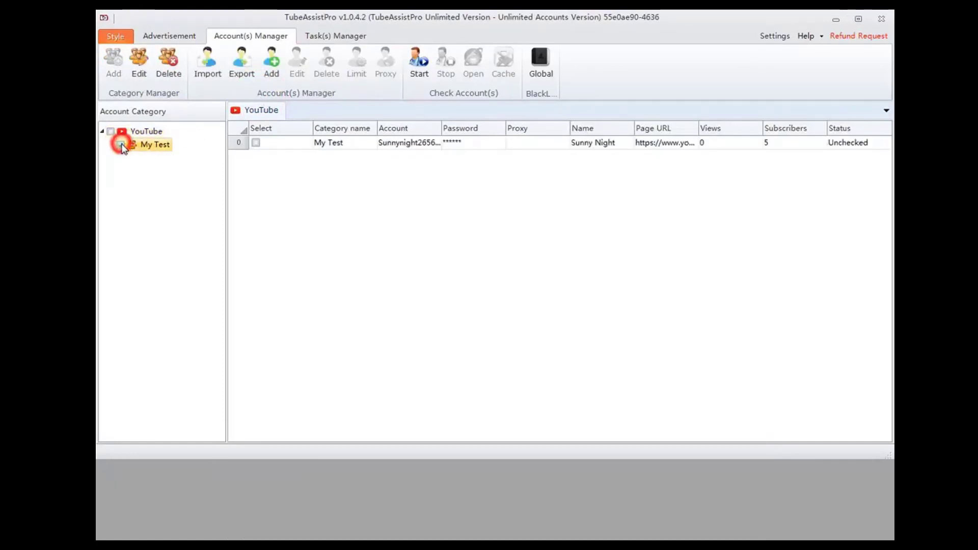
pyautogui.click(121, 146)
pyautogui.click(289, 146)
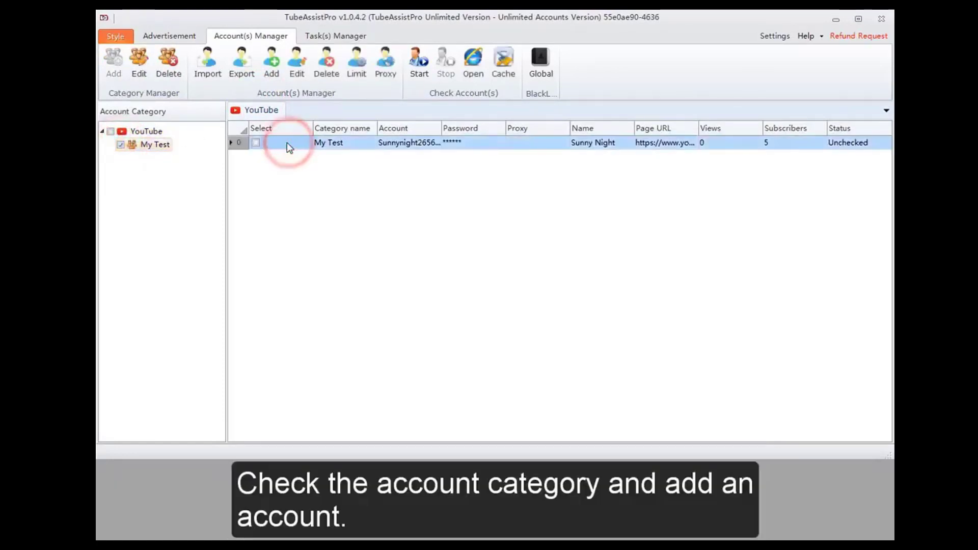
pyautogui.click(272, 62)
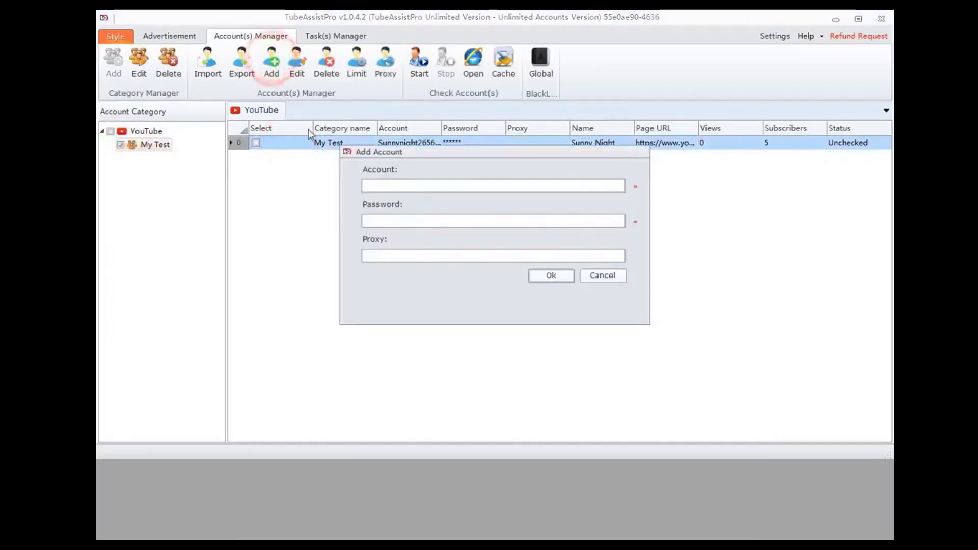
pyautogui.click(398, 182)
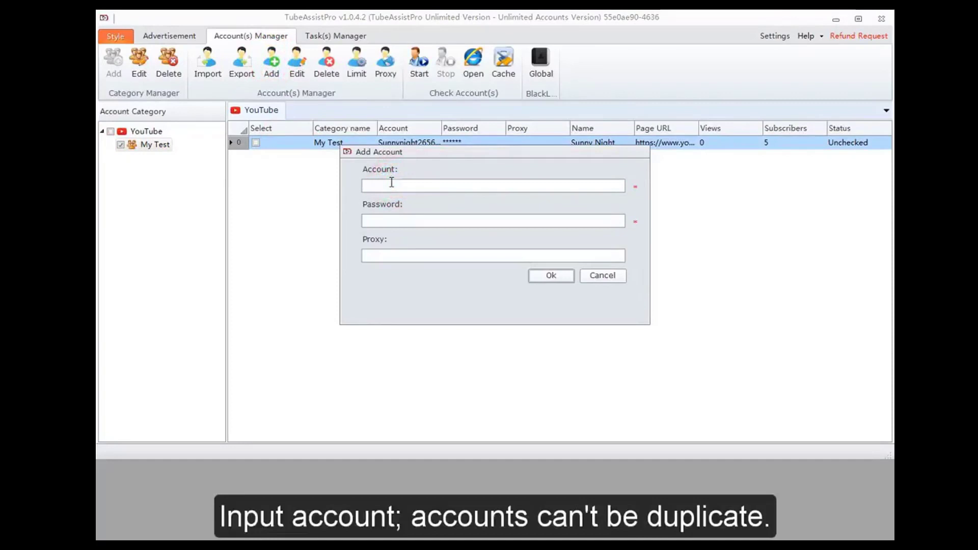
pyautogui.write('testaccount')
pyautogui.click(398, 220)
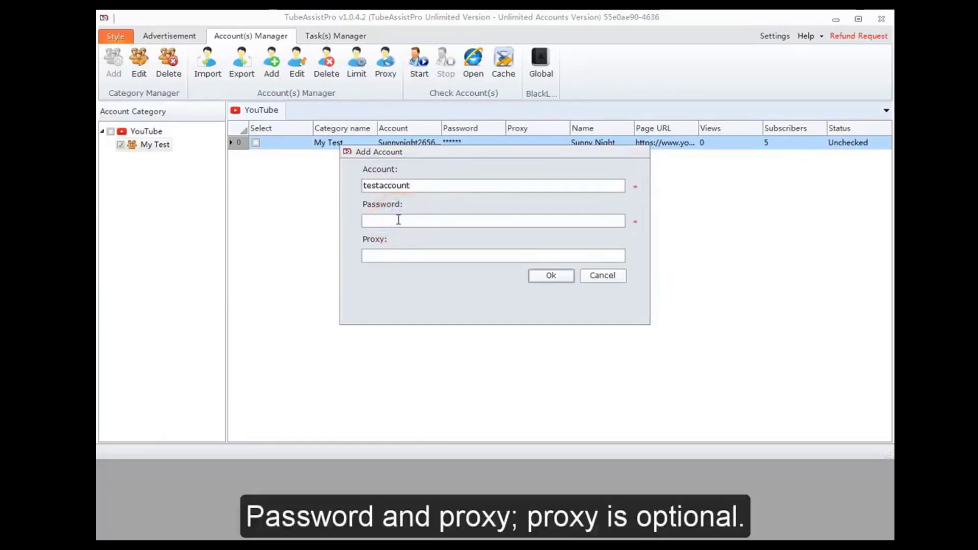
pyautogui.write('••••••')
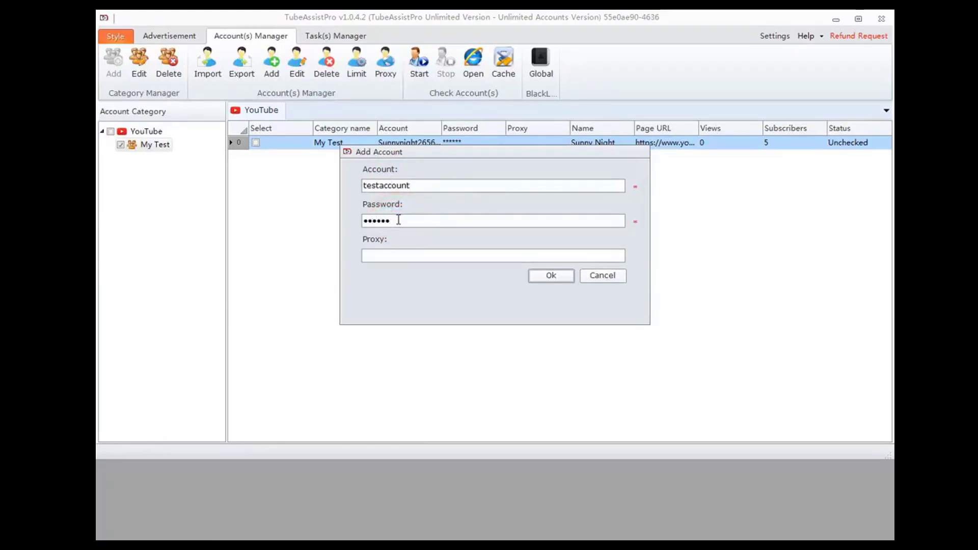
pyautogui.click(551, 275)
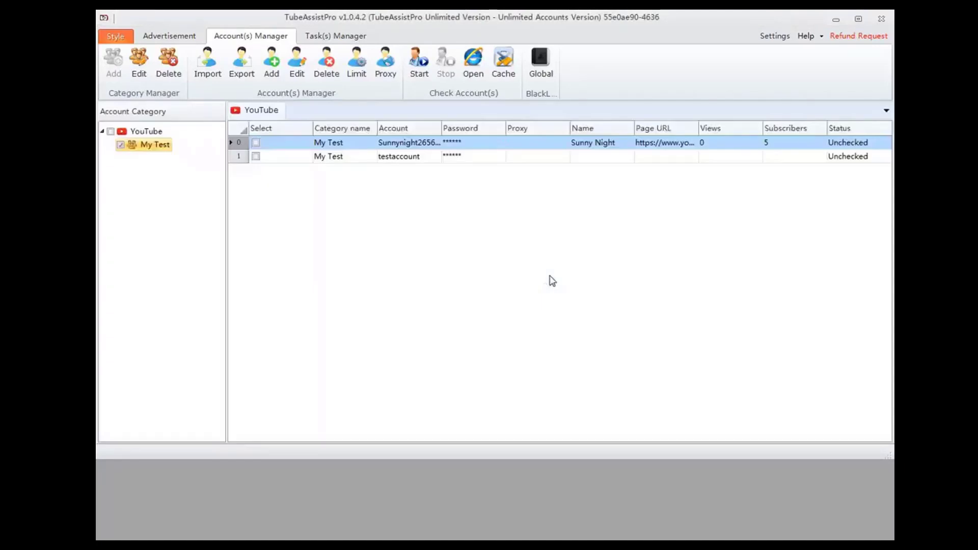
# - Hide and redisplay the accounts of the My Test category
pyautogui.click(413, 158)
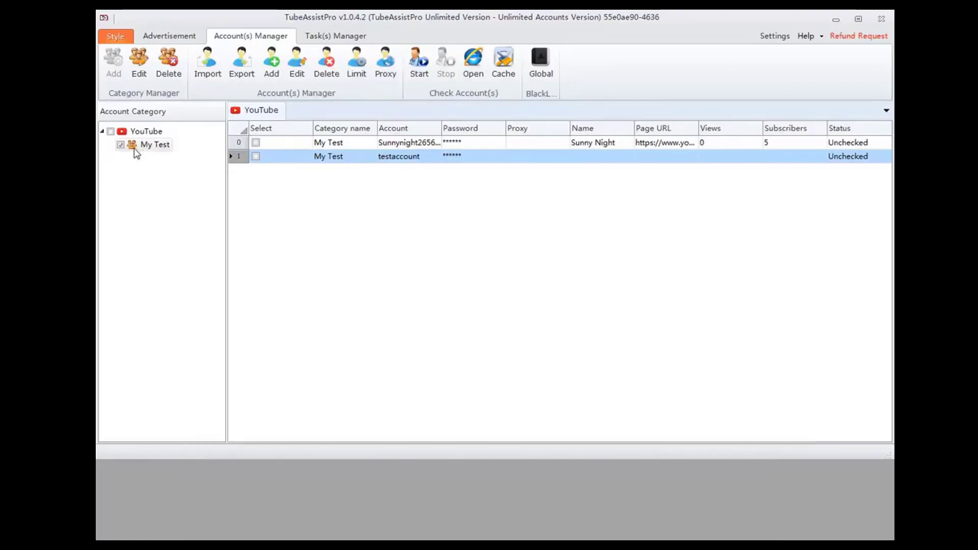
pyautogui.click(121, 145)
pyautogui.click(121, 145)
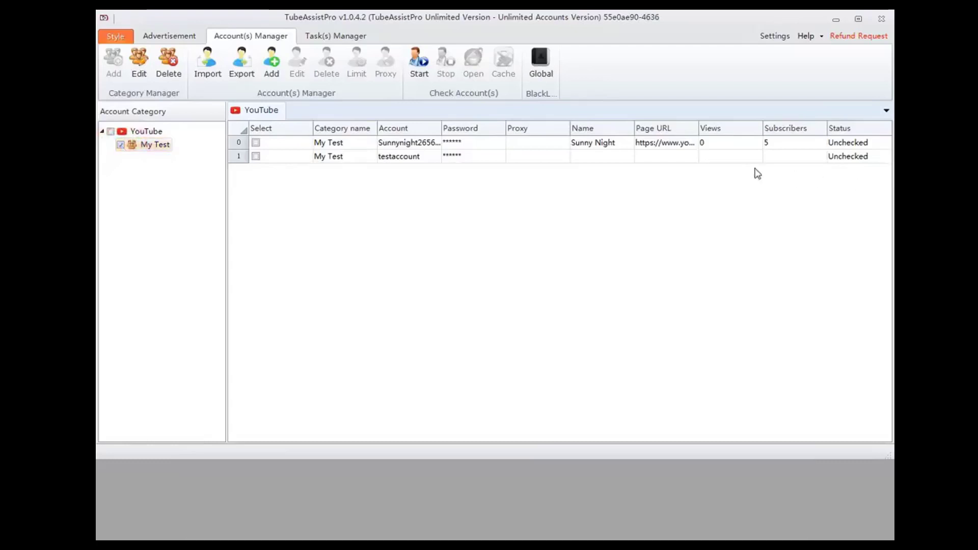
# - Rename the testaccount account in the My Test category as testaccountedit, keeping its password and empty proxy
pyautogui.click(460, 157)
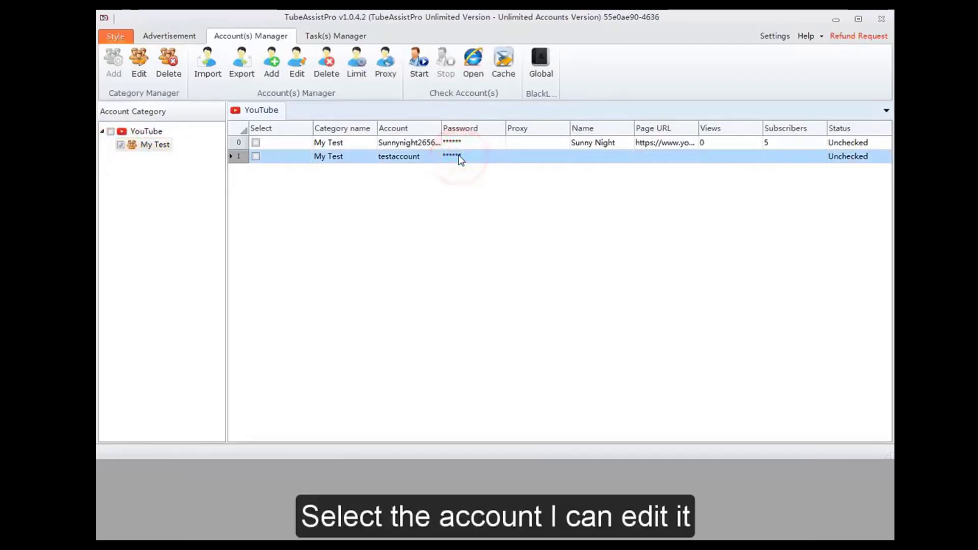
pyautogui.click(295, 75)
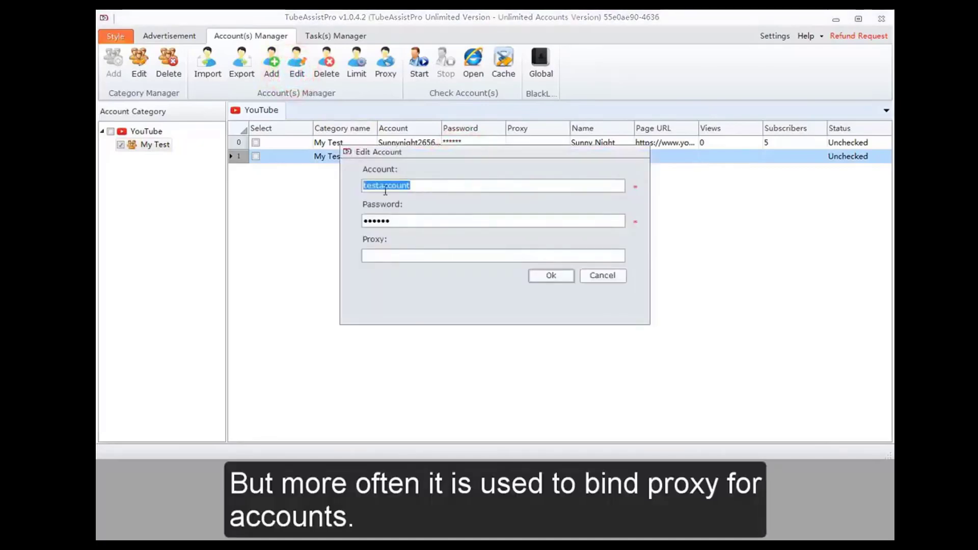
pyautogui.click(405, 218)
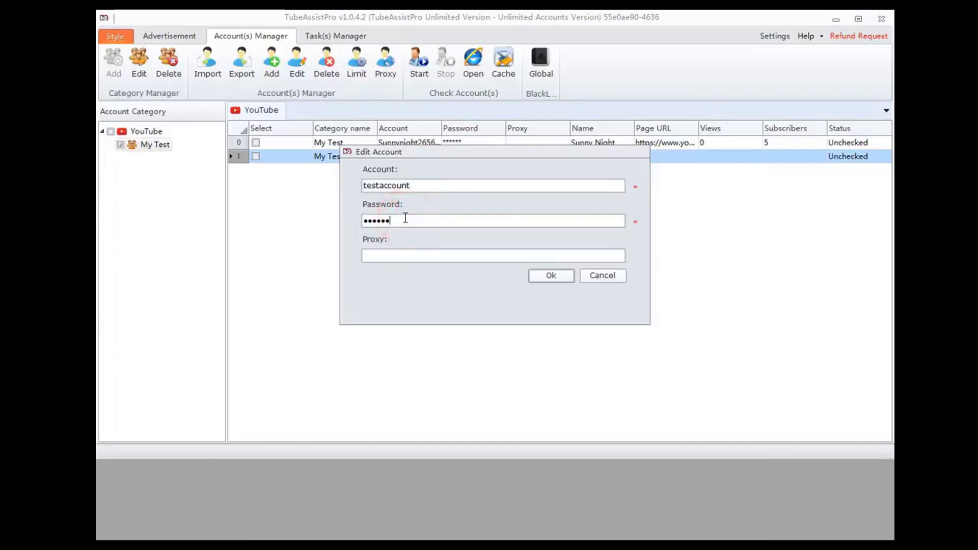
pyautogui.click(414, 185)
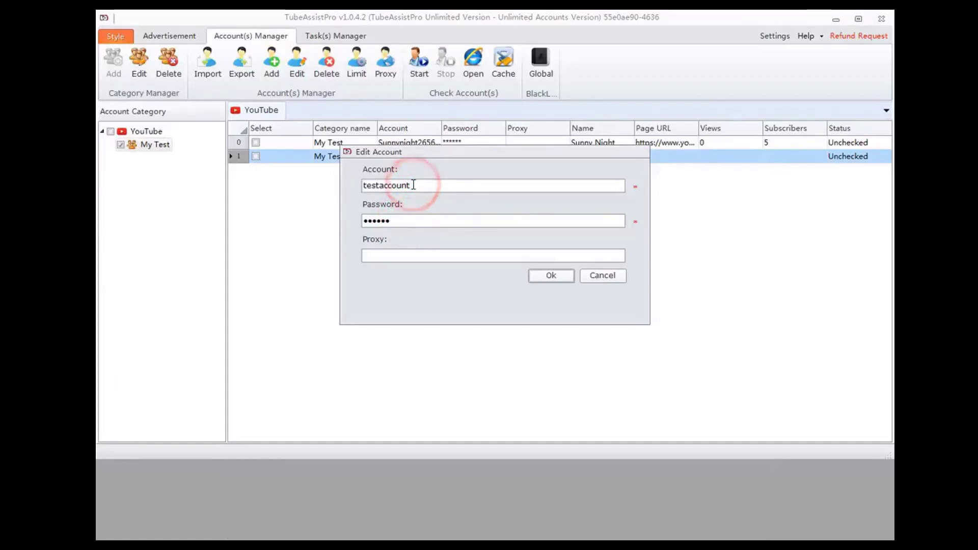
pyautogui.write('edit')
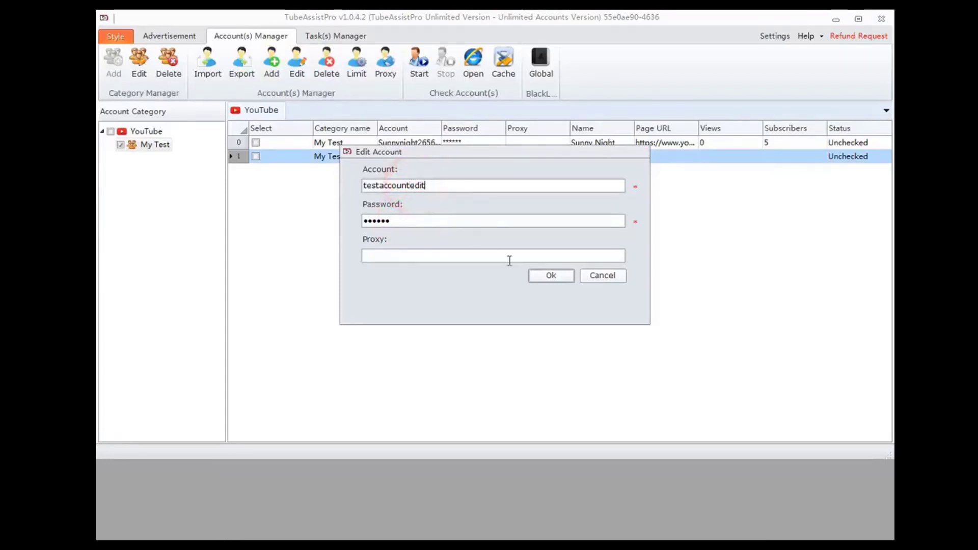
pyautogui.click(552, 275)
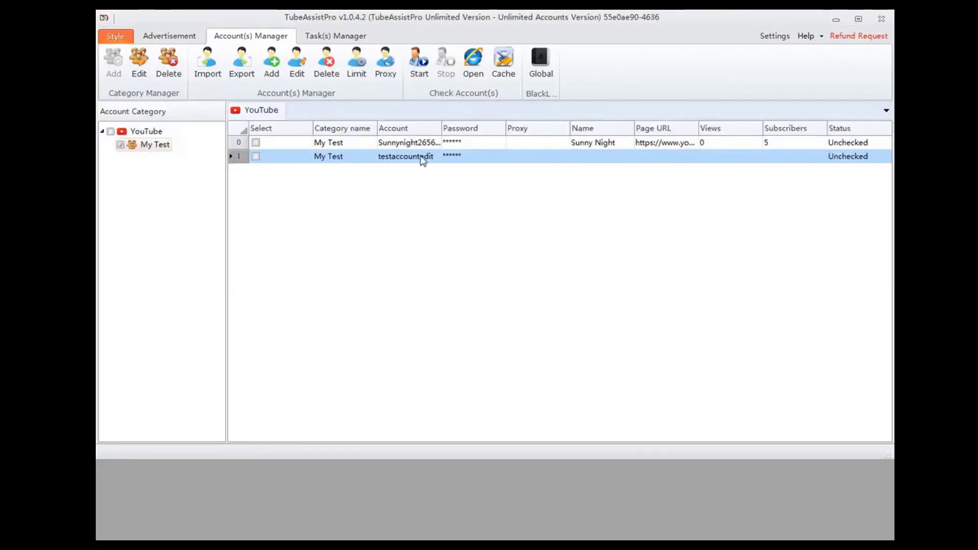
# - Delete the testaccountedit account from the My Test category and accept the deletion
pyautogui.click(420, 157)
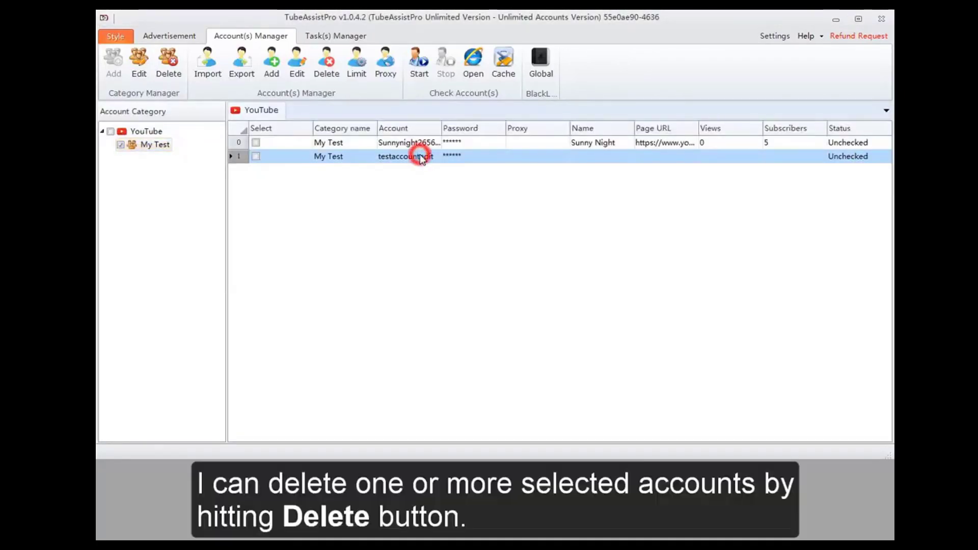
pyautogui.click(414, 143)
pyautogui.keyDown('ctrl'); pyautogui.click(419, 157); pyautogui.keyUp('ctrl')
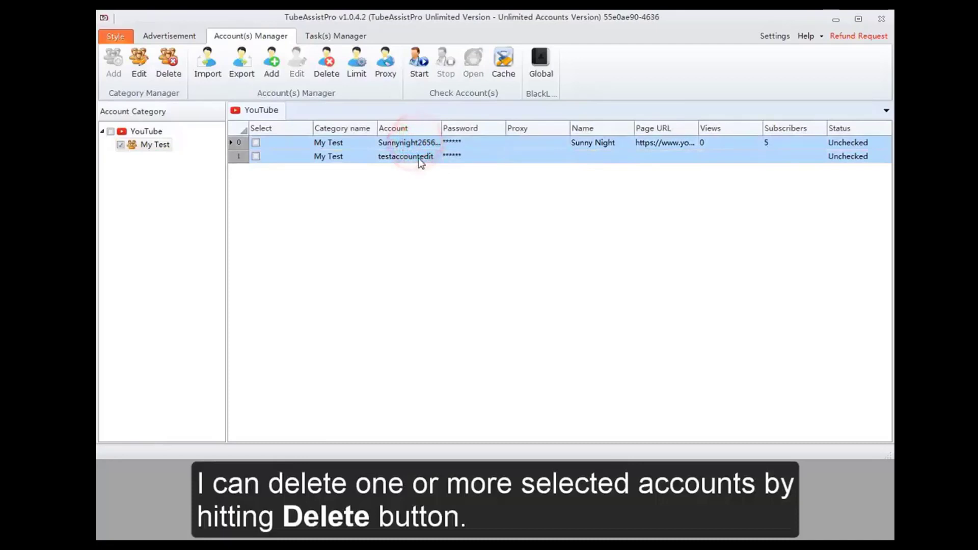
pyautogui.click(419, 157)
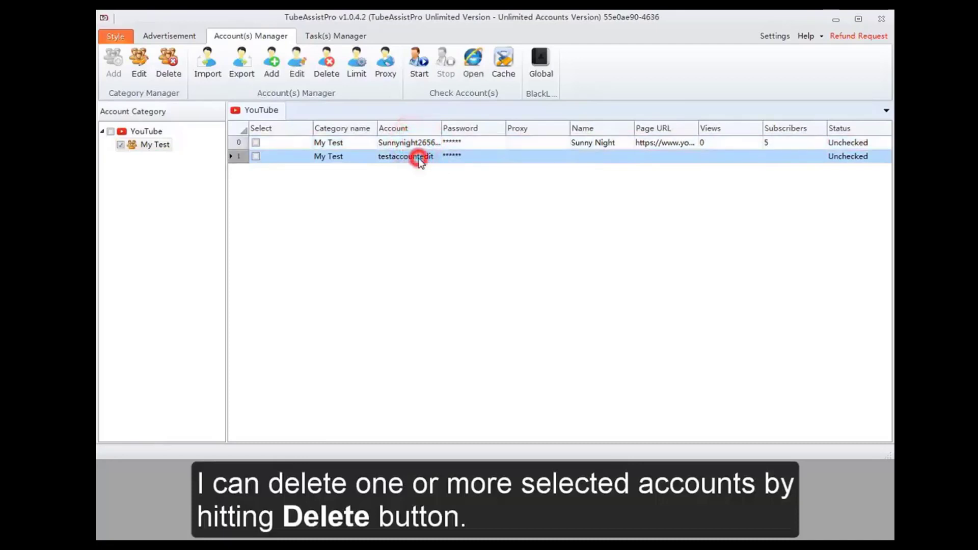
pyautogui.click(328, 71)
pyautogui.click(472, 300)
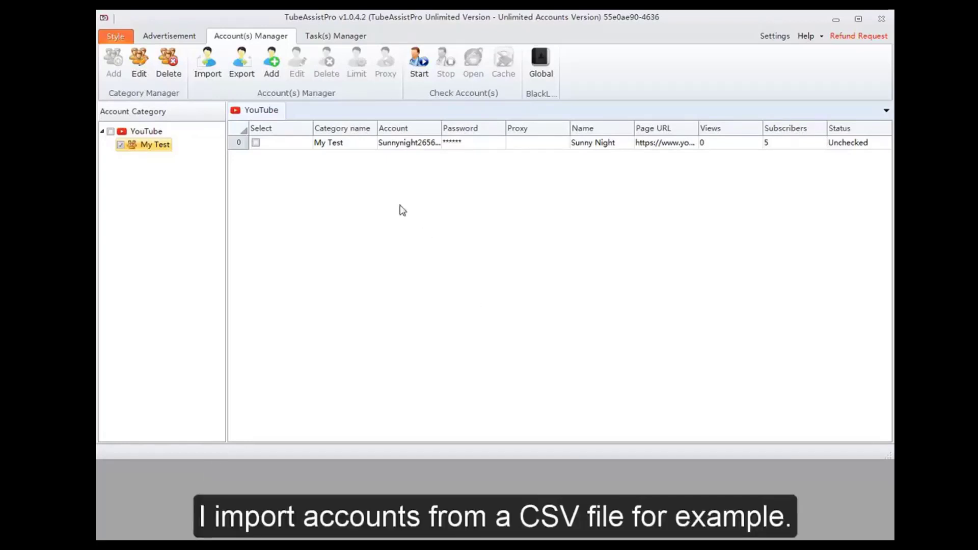
# - Import accounts from the file TAccount.csv into the My Test category
pyautogui.click(210, 75)
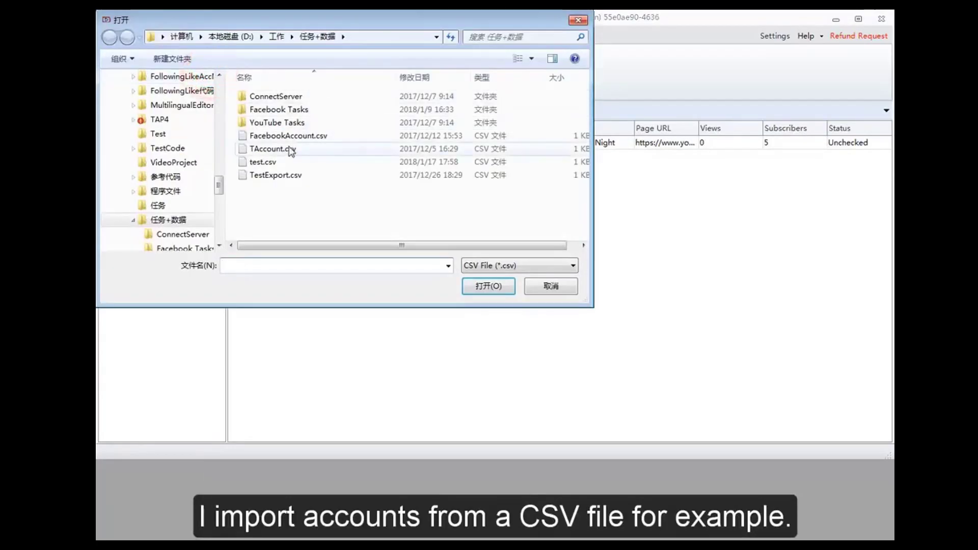
pyautogui.click(286, 148)
pyautogui.click(482, 289)
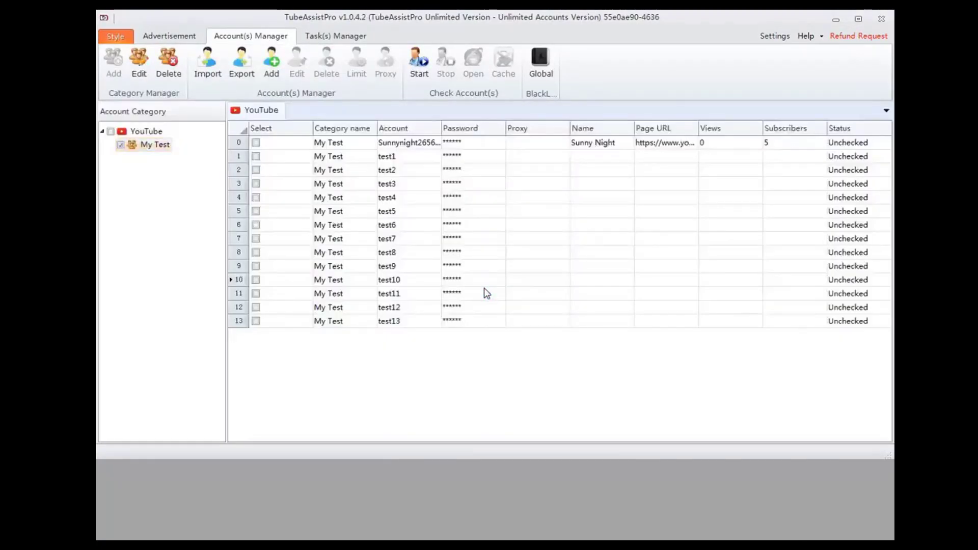
# - Set the account limits of test4 to test9 to a minimum Comment interval of 61 seconds and save them
pyautogui.moveTo(463, 196); pyautogui.dragTo(470, 269)
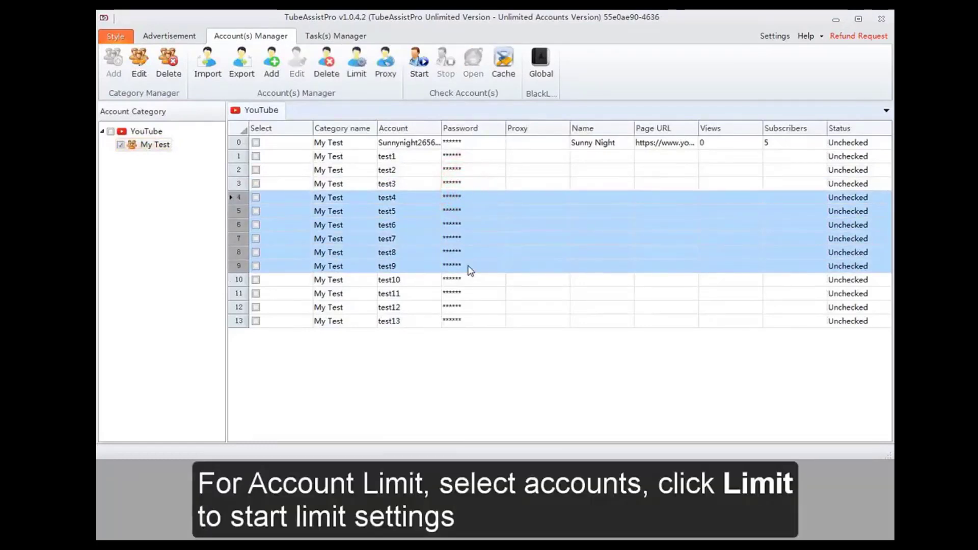
pyautogui.click(361, 77)
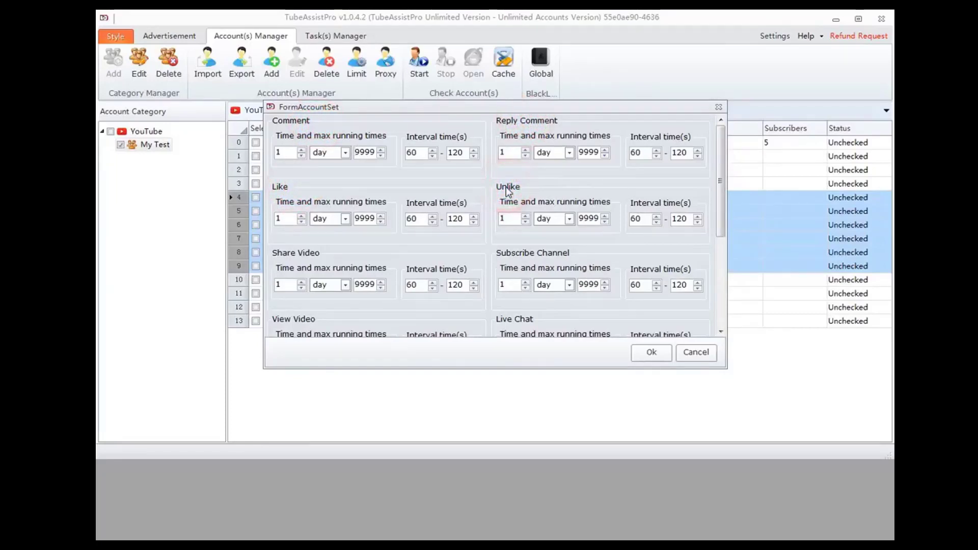
pyautogui.click(293, 151)
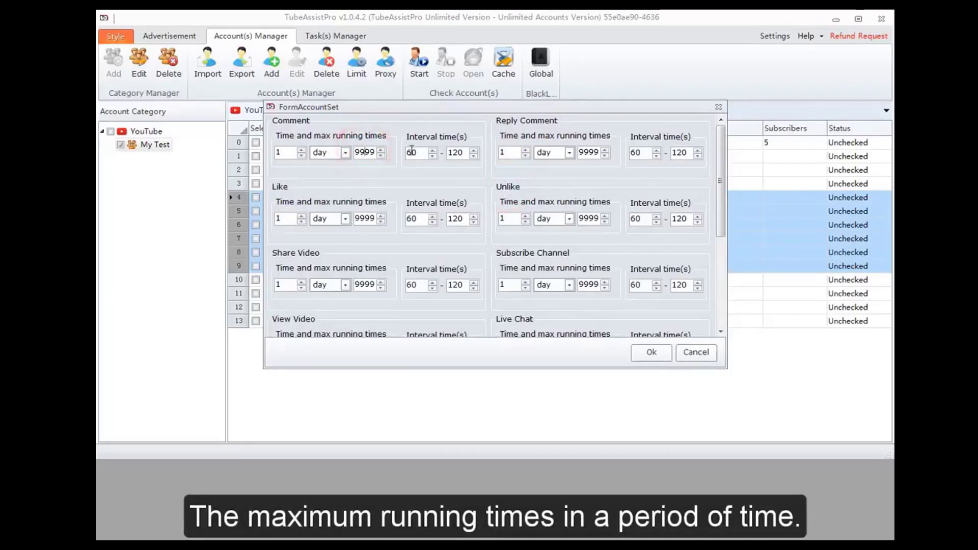
pyautogui.click(433, 149)
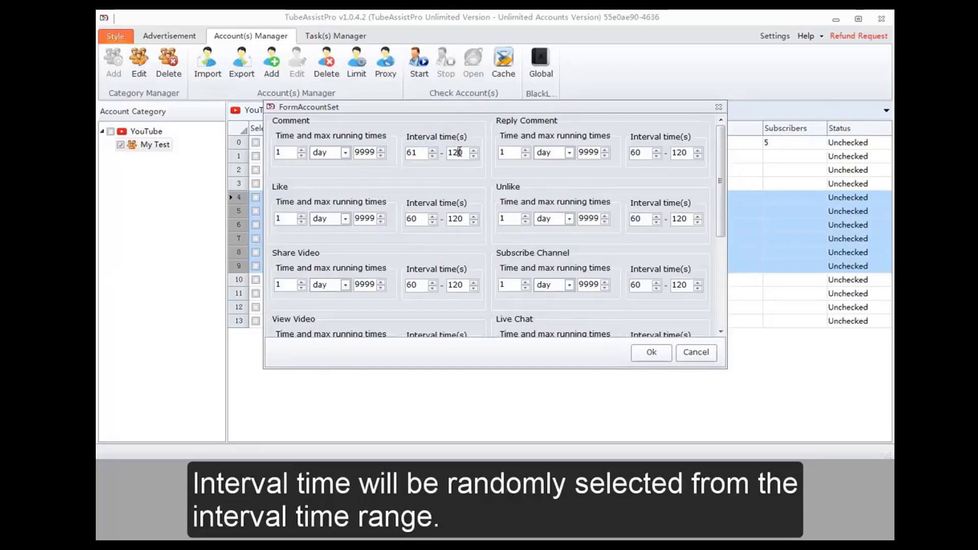
pyautogui.click(651, 352)
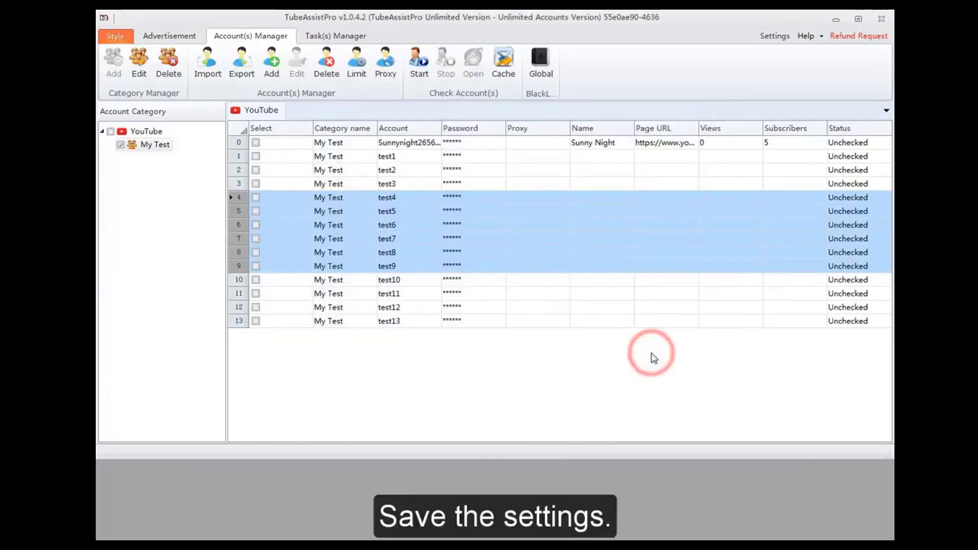
# - Open proxy binding for accounts test7 to test13 and import the proxy list from the text file Proxy.txt
pyautogui.click(630, 313)
pyautogui.moveTo(590, 234); pyautogui.dragTo(598, 327)
pyautogui.click(382, 65)
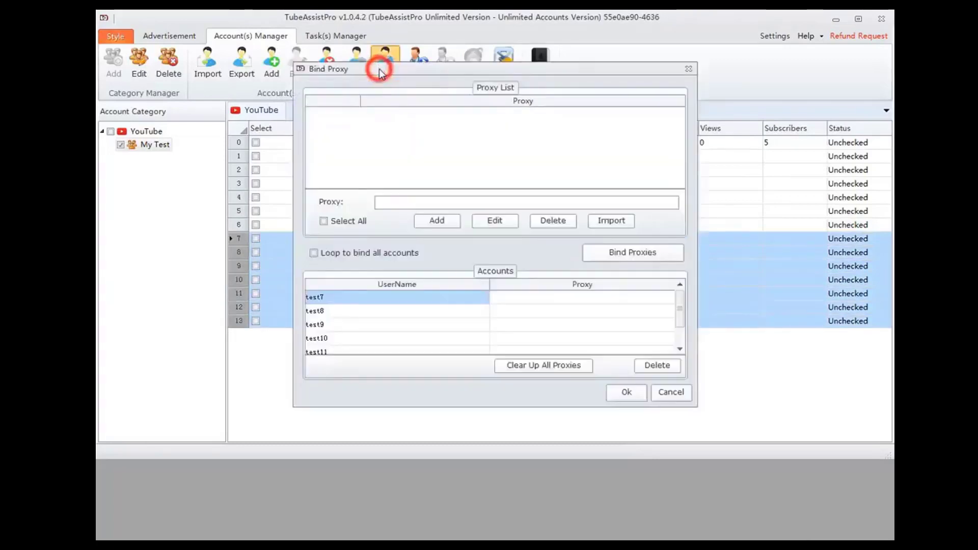
pyautogui.click(401, 204)
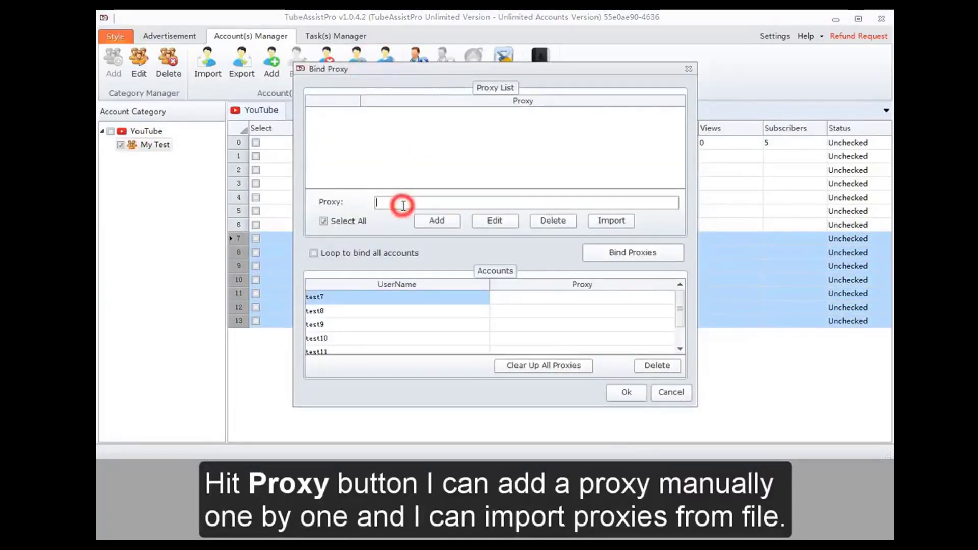
pyautogui.click(606, 220)
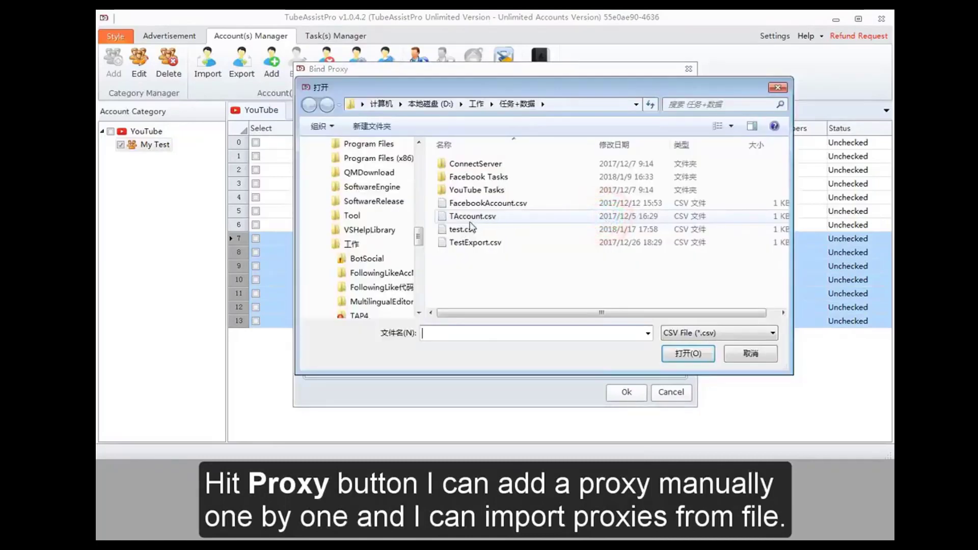
pyautogui.click(688, 333)
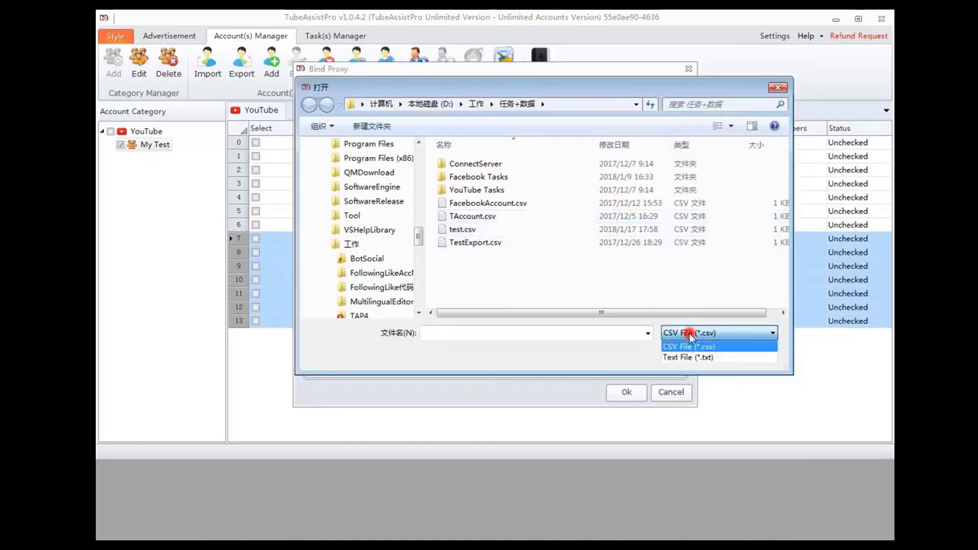
pyautogui.click(692, 356)
pyautogui.click(466, 229)
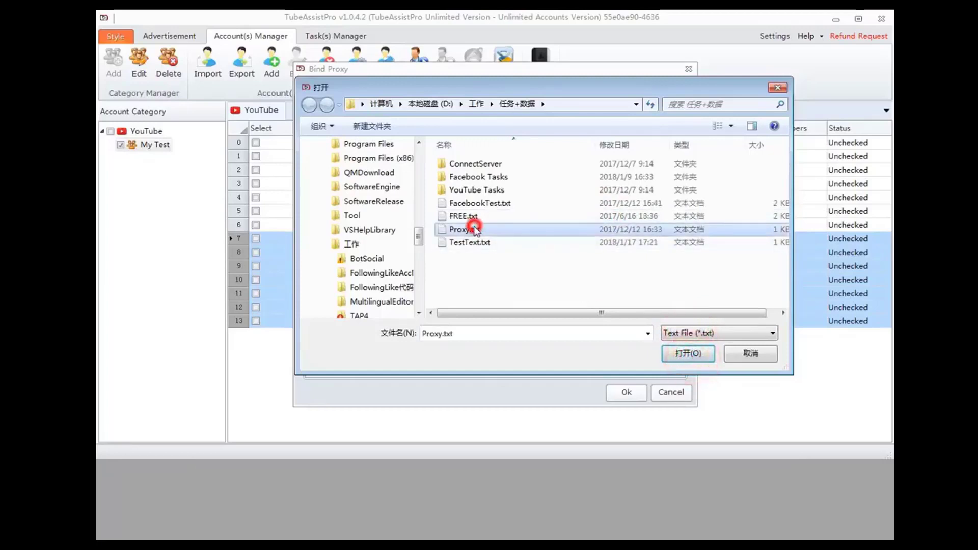
pyautogui.click(690, 352)
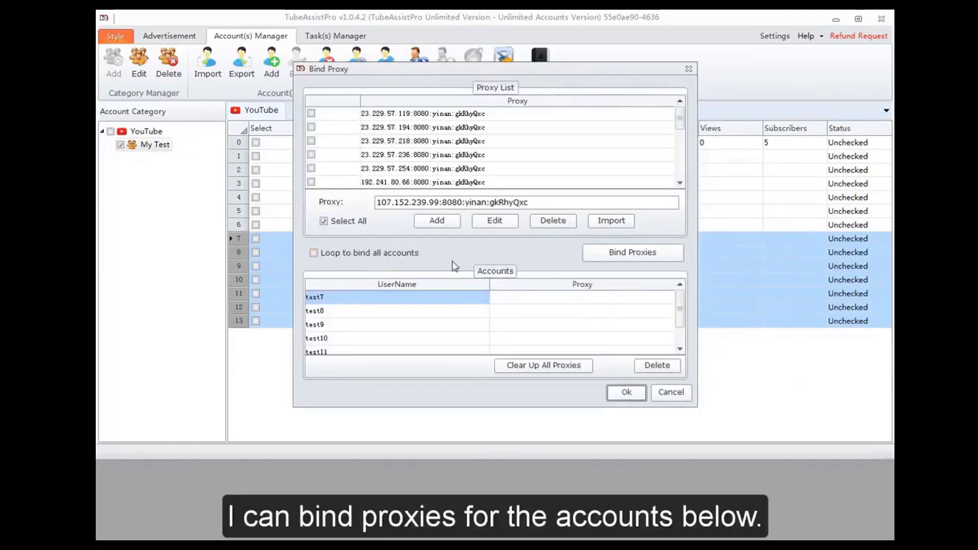
# - Select all imported proxies, bind them to accounts test7 to test13 and save the bindings
pyautogui.click(619, 259)
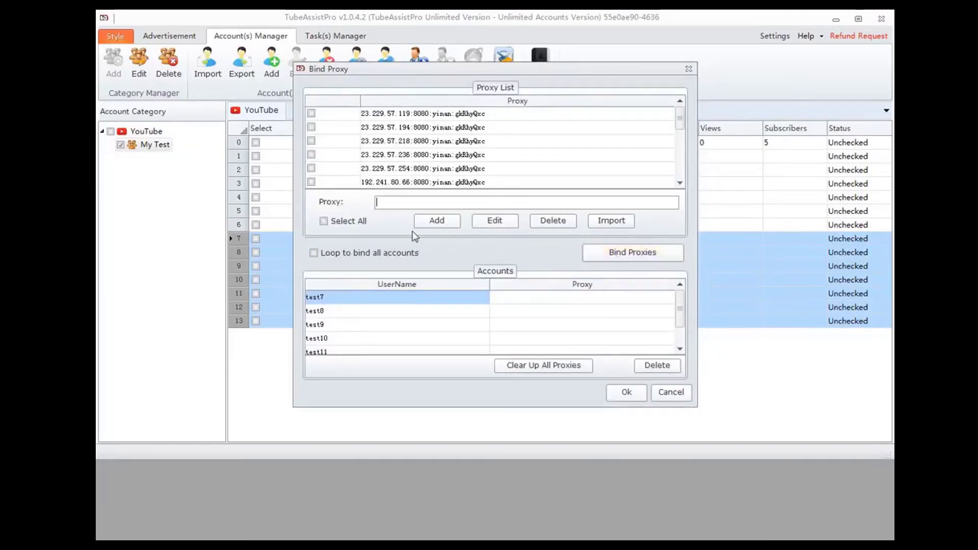
pyautogui.click(353, 224)
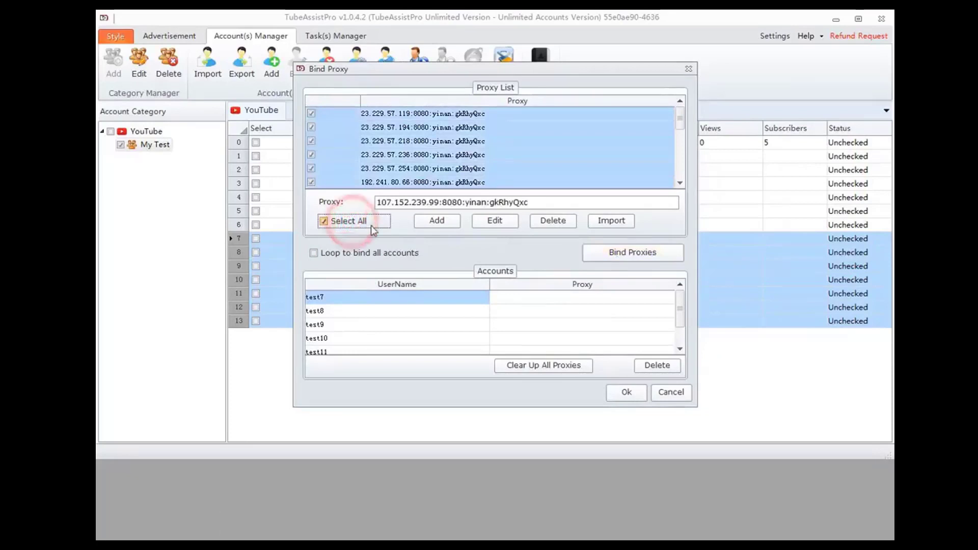
pyautogui.click(622, 256)
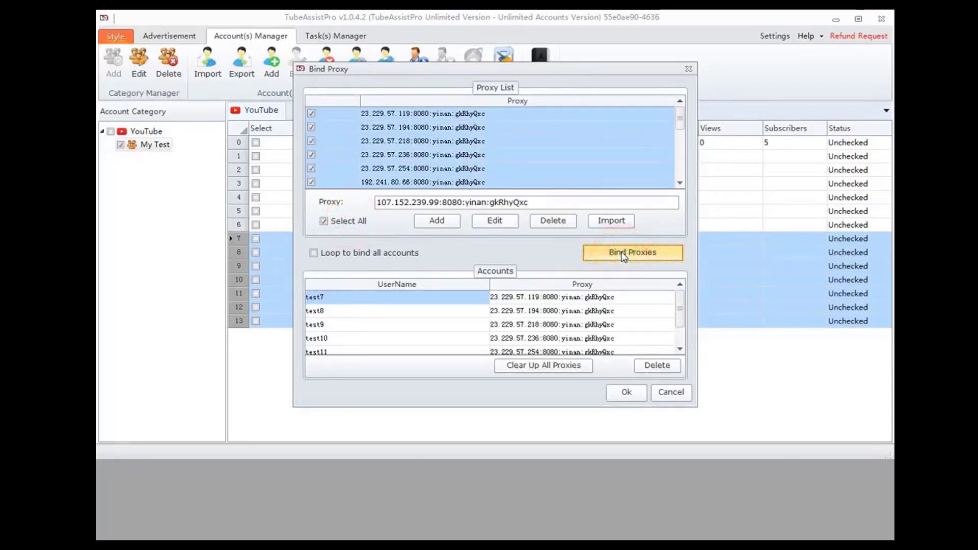
pyautogui.click(626, 394)
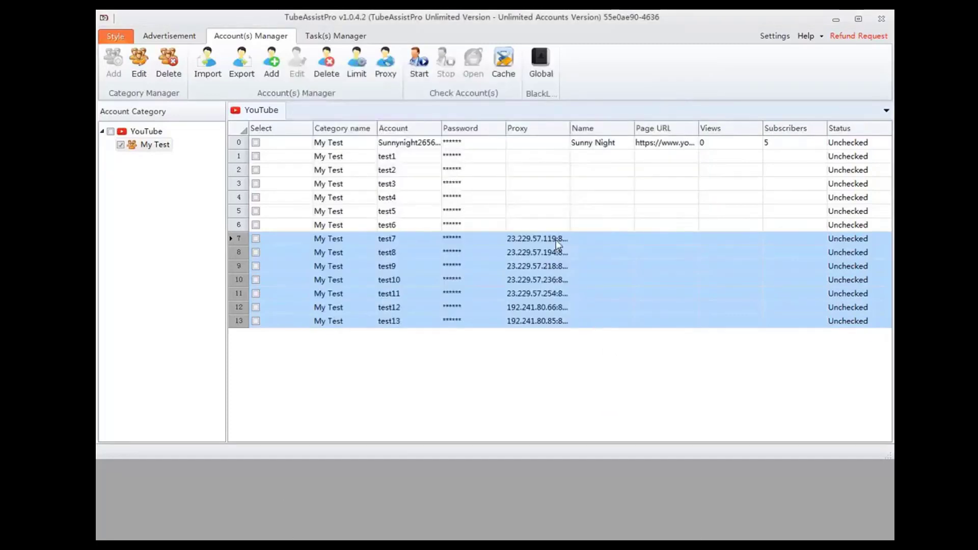
# - Mark the first account in My Test for checking, start the account check and stop it again
pyautogui.click(517, 147)
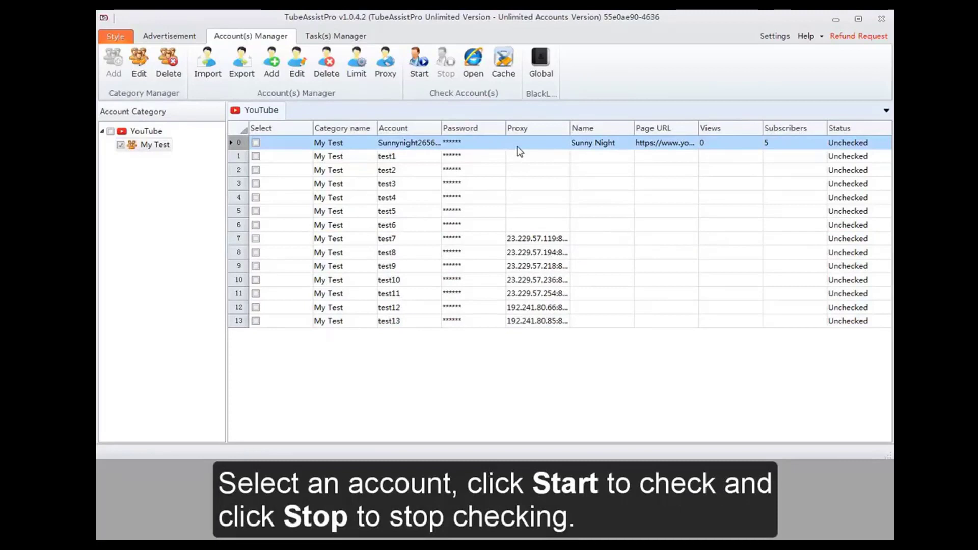
pyautogui.click(256, 143)
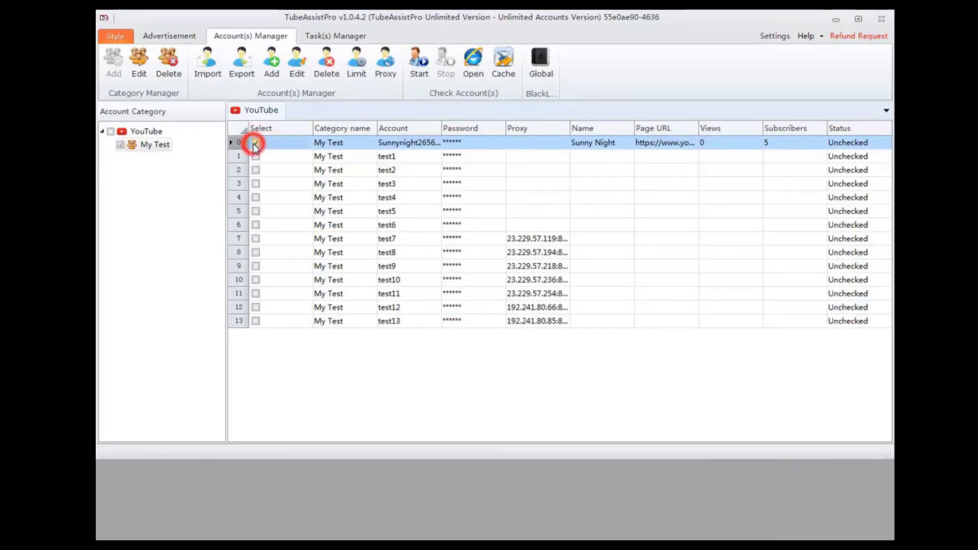
pyautogui.click(415, 61)
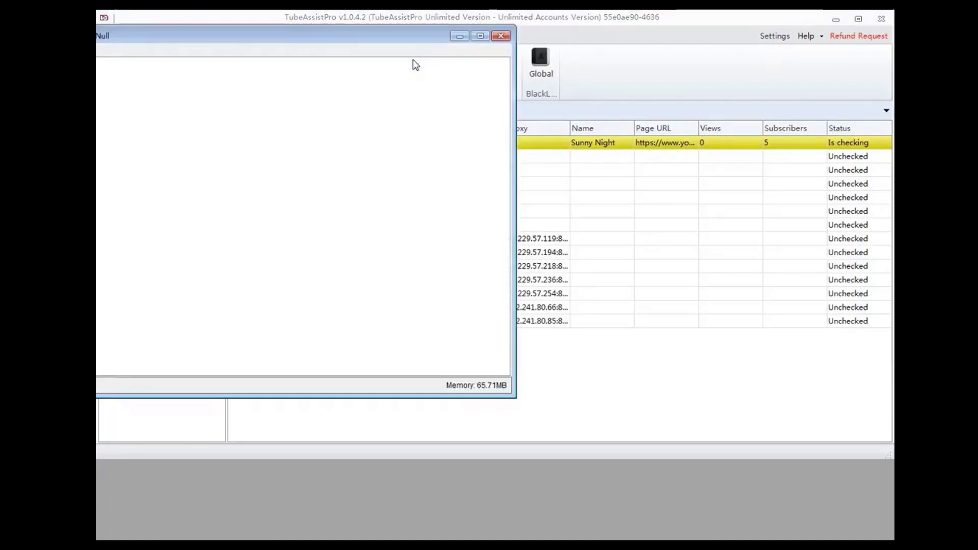
pyautogui.click(536, 38)
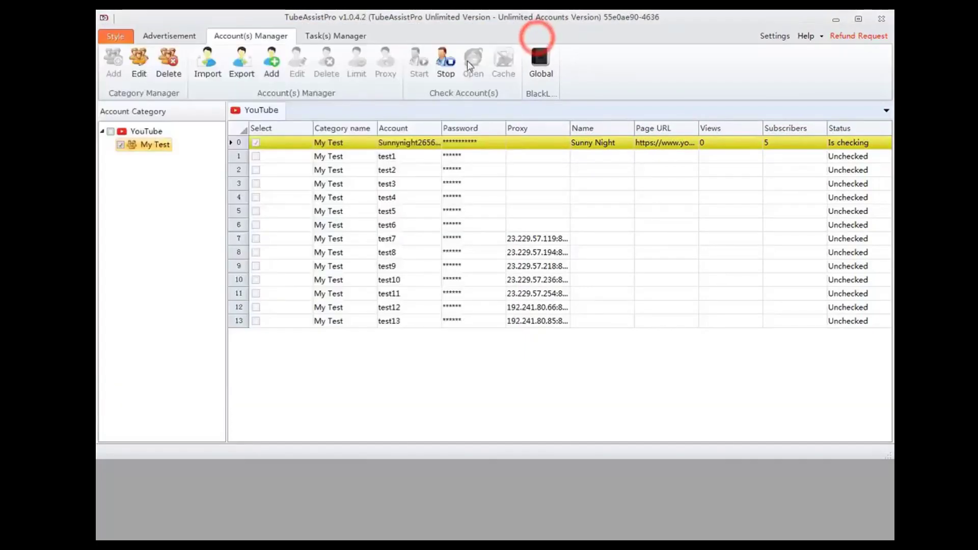
pyautogui.click(448, 66)
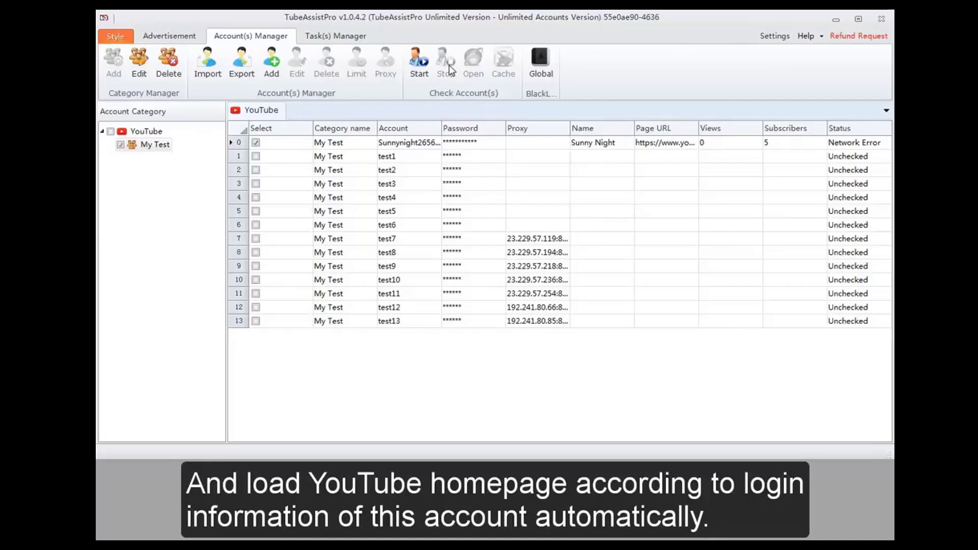
# - Open the first account in the built-in browser, accepting the 20-minute timeout and existing user agent, and close the browser
pyautogui.click(439, 143)
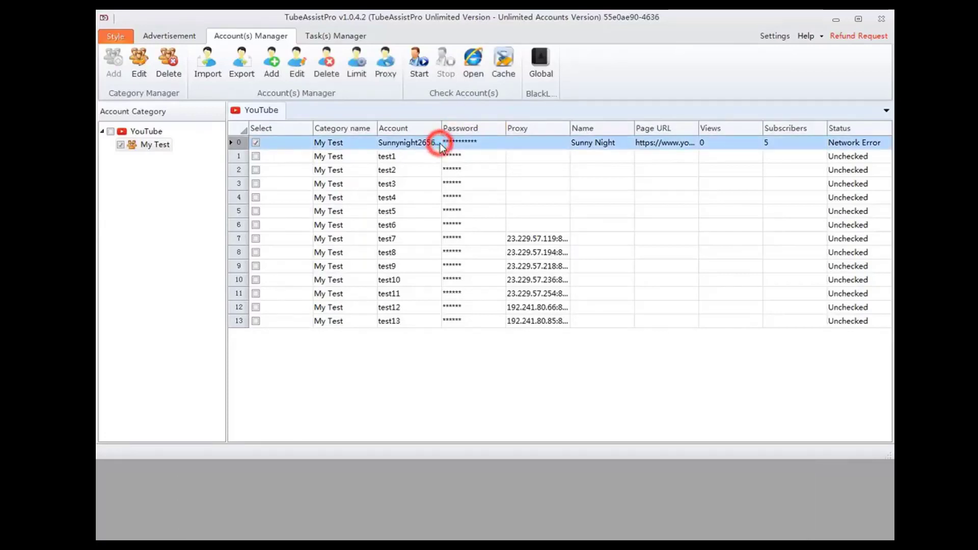
pyautogui.click(472, 72)
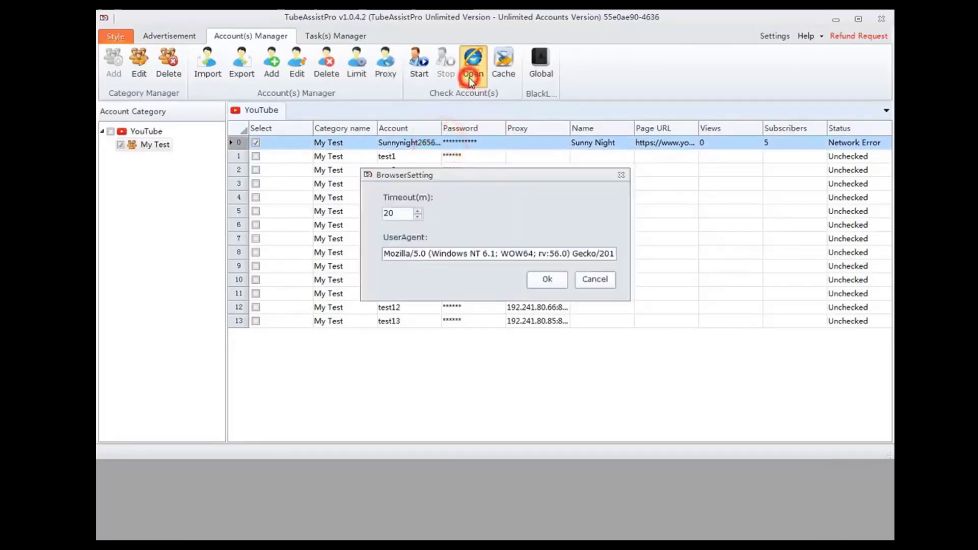
pyautogui.click(545, 283)
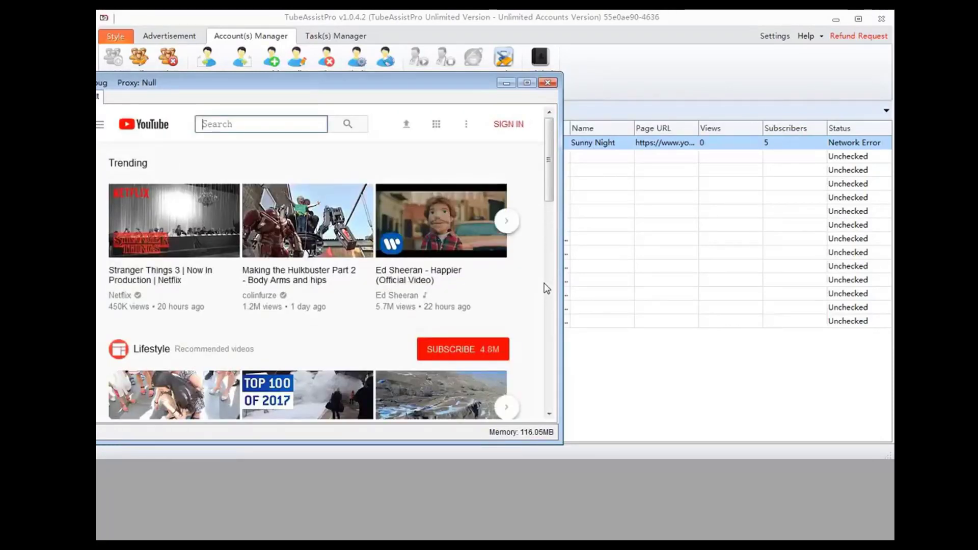
pyautogui.click(547, 83)
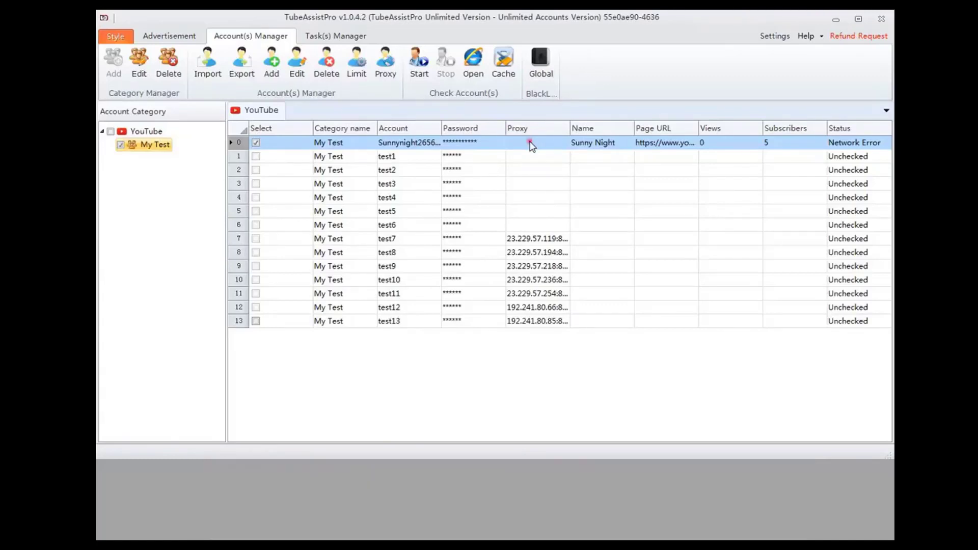
# - Clear the cache of the first seven accounts, from the top row through test6
pyautogui.moveTo(530, 145); pyautogui.dragTo(513, 232)
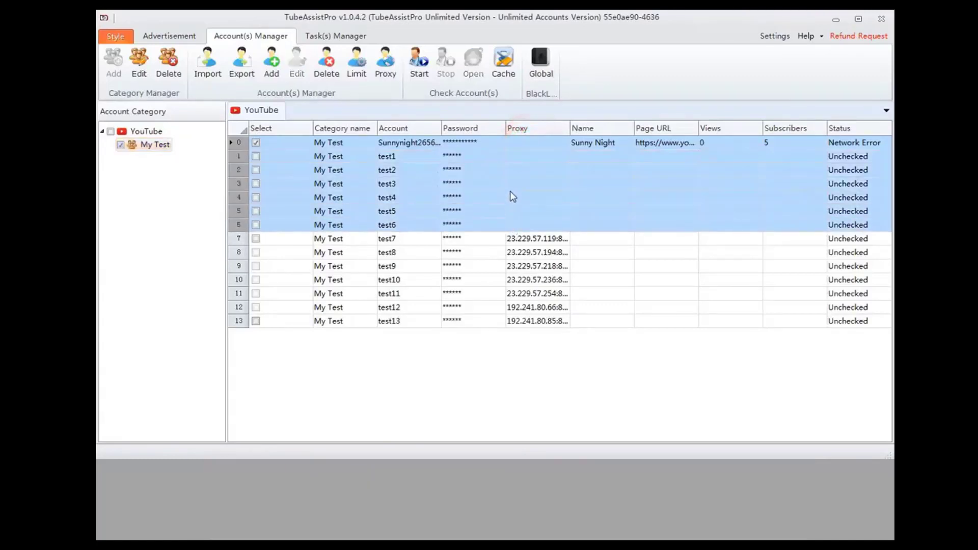
pyautogui.click(503, 63)
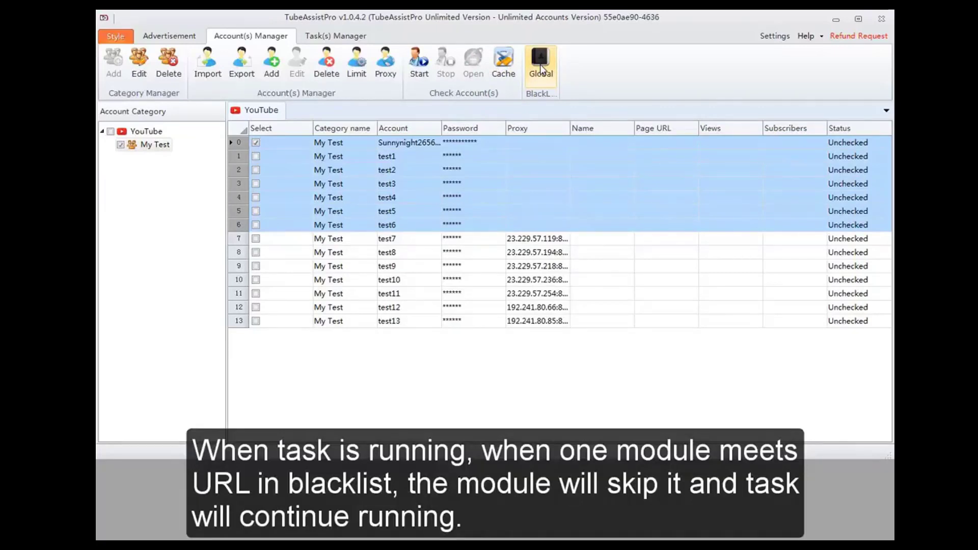
# - Examine the Comment module's URL list and CSV import option in the global blacklist, and close it without adding any URLs
pyautogui.click(541, 70)
pyautogui.click(346, 139)
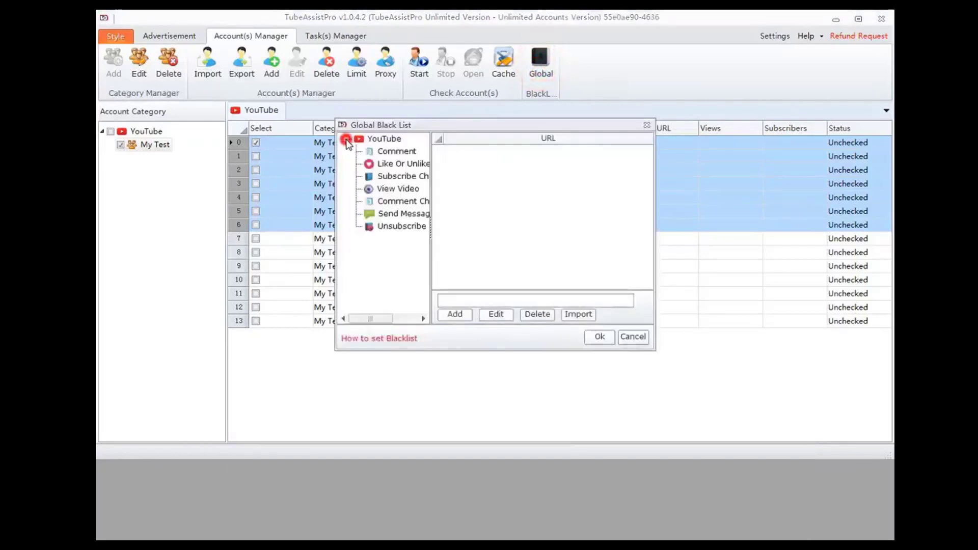
pyautogui.click(390, 151)
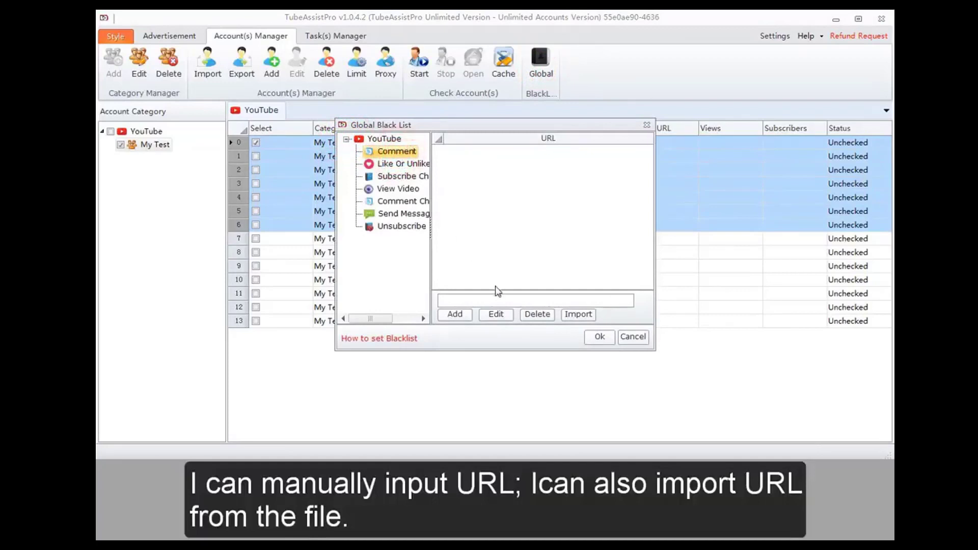
pyautogui.click(499, 300)
pyautogui.click(578, 315)
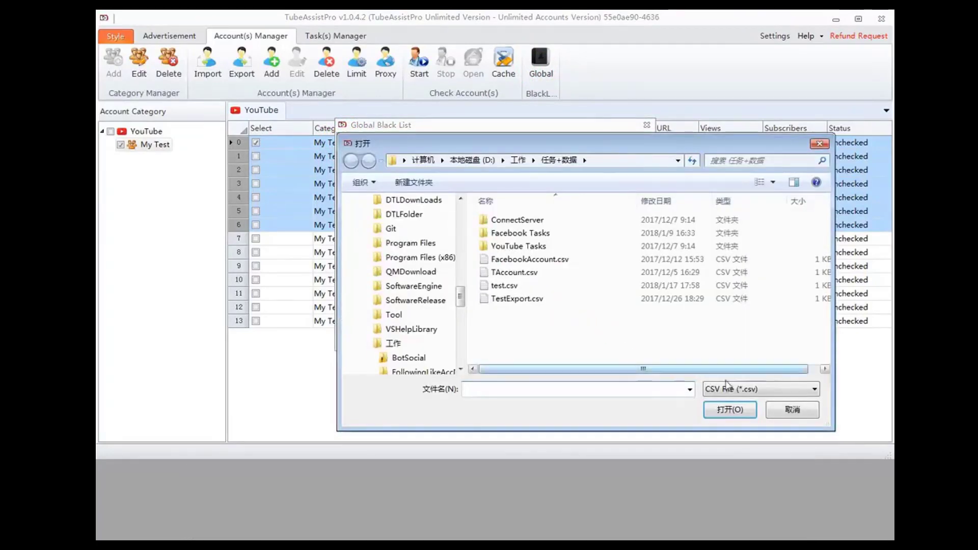
pyautogui.click(770, 409)
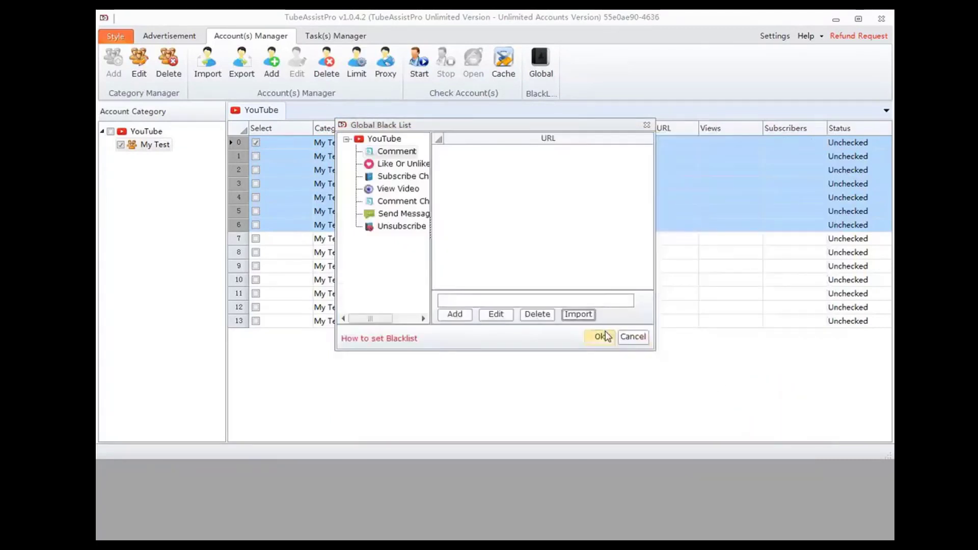
pyautogui.click(599, 338)
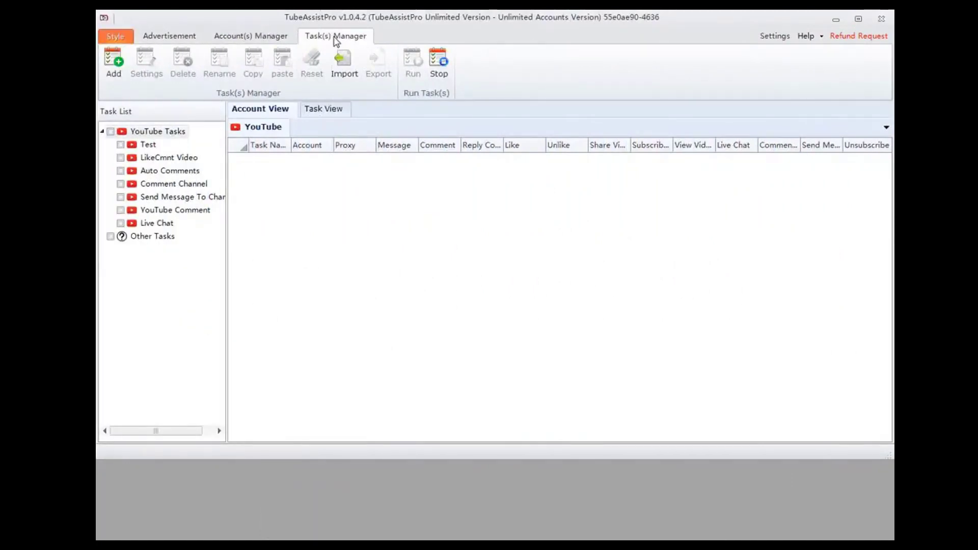
# - Add a YouTube task named "test task" and accept its settings without any modules
pyautogui.click(116, 64)
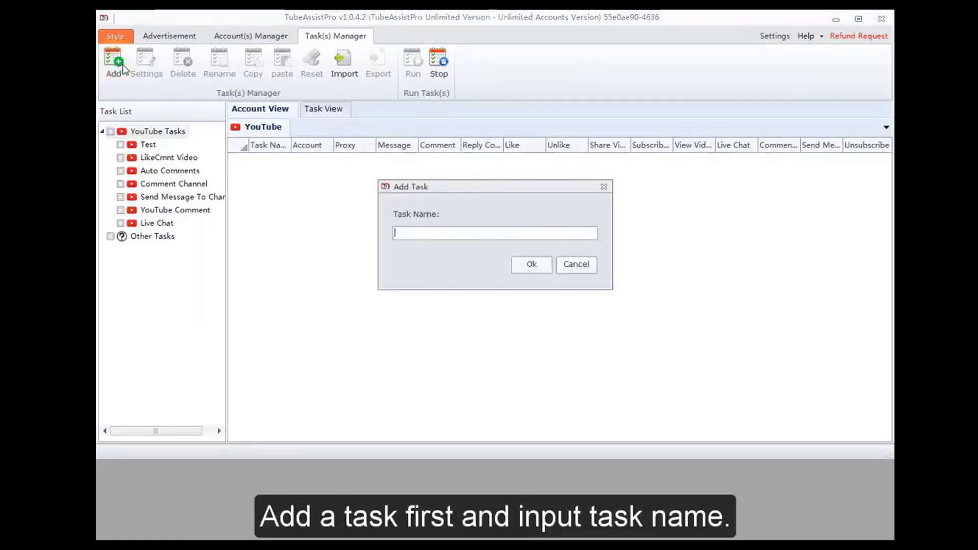
pyautogui.click(429, 232)
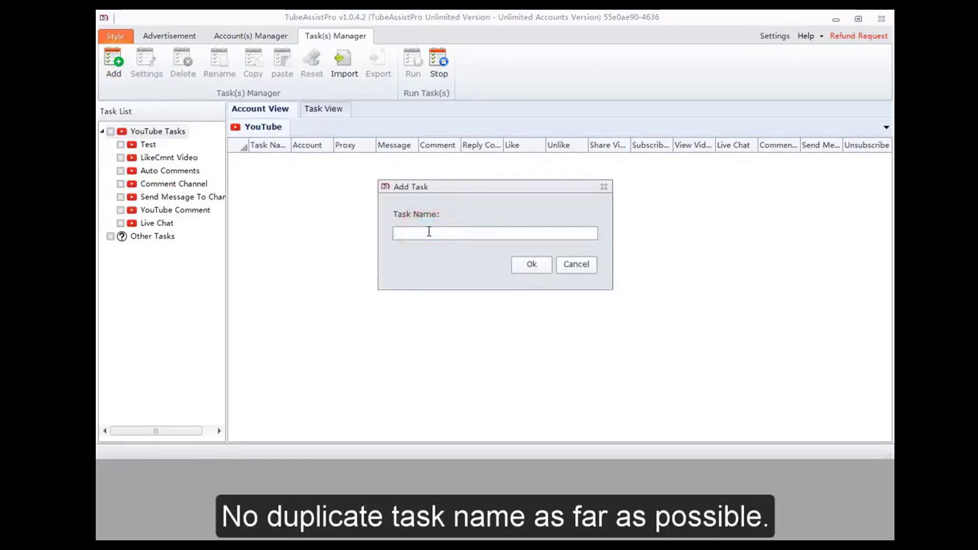
pyautogui.write('test task')
pyautogui.click(522, 263)
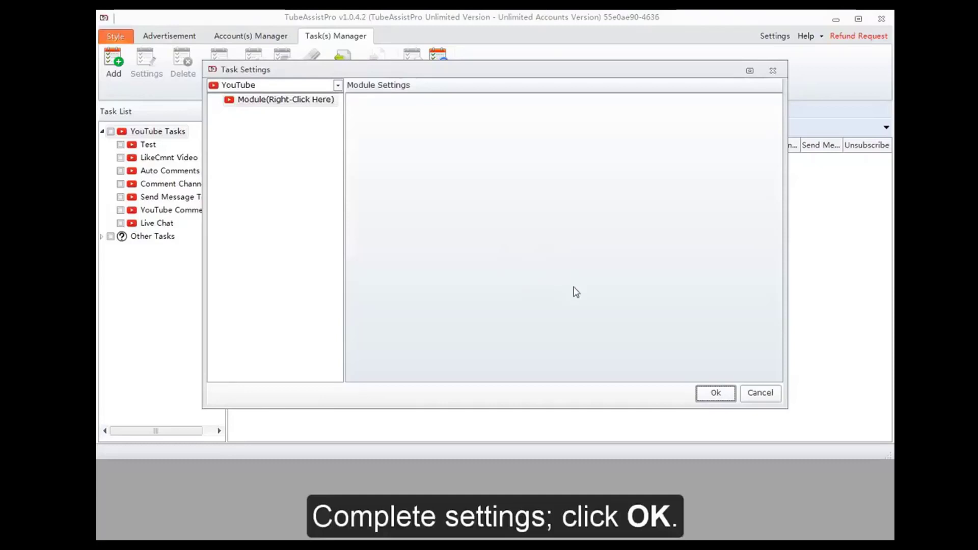
pyautogui.click(724, 397)
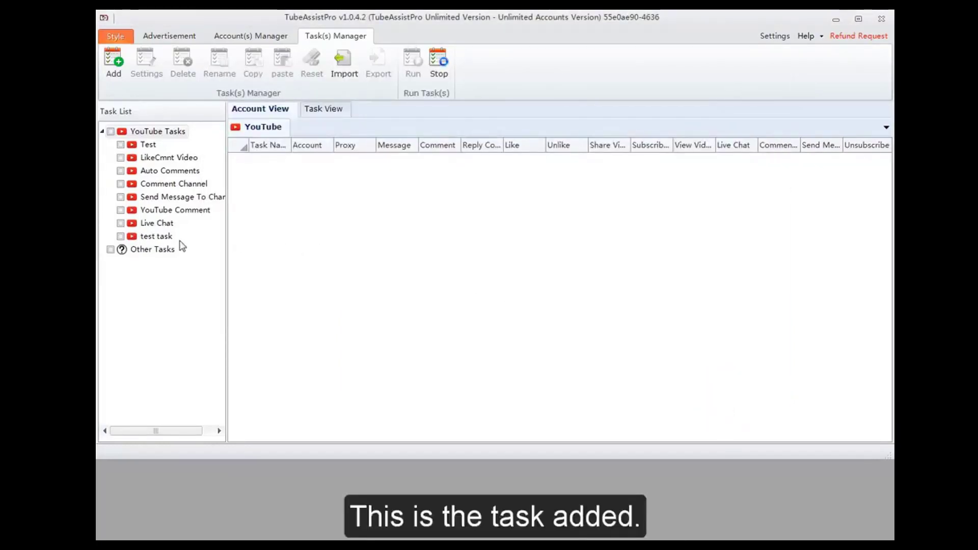
# - Add an Account module to test task using the first account in My Test, and save the task settings
pyautogui.click(156, 236)
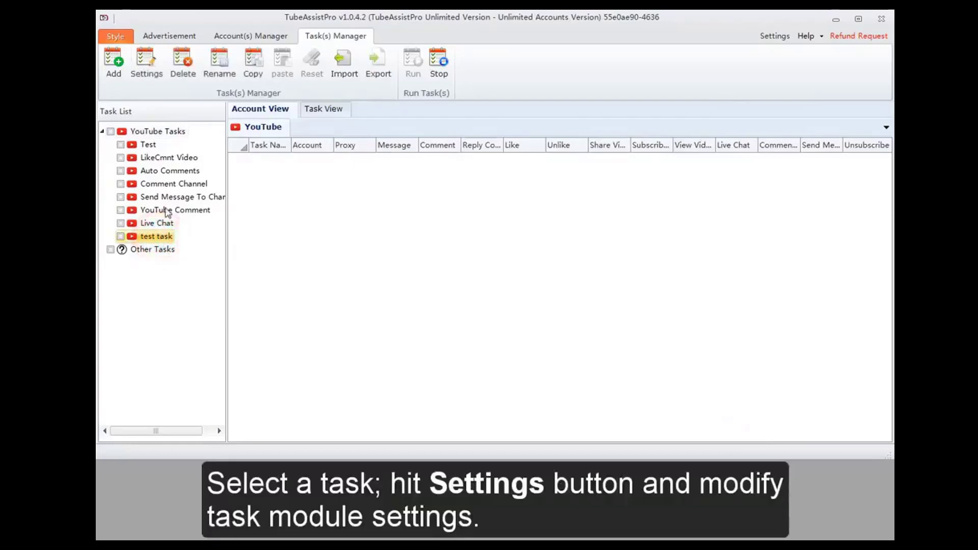
pyautogui.click(147, 62)
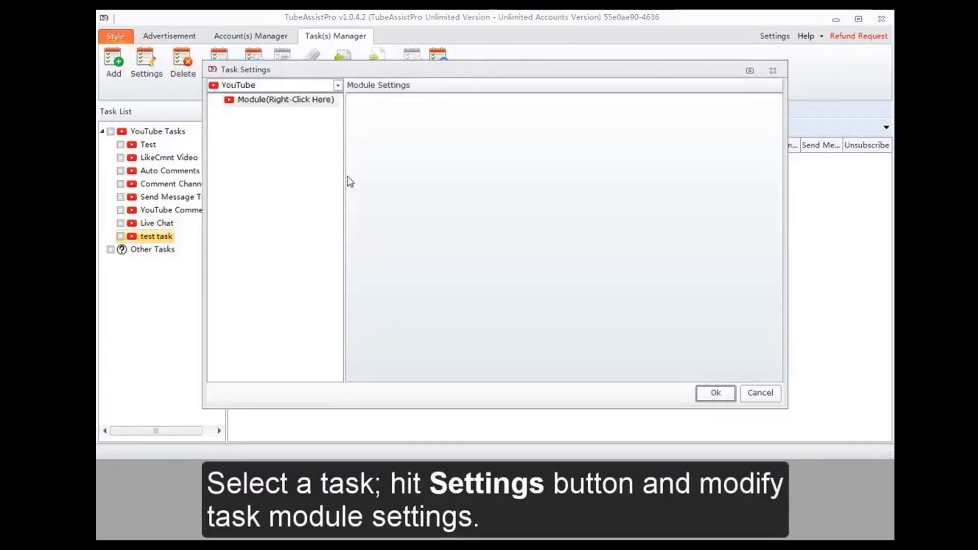
pyautogui.click(268, 103)
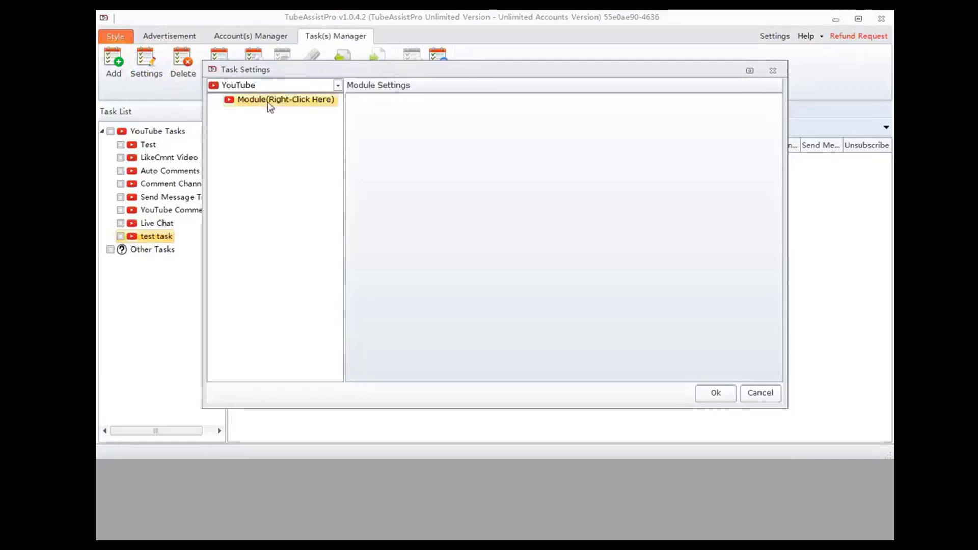
pyautogui.rightClick(268, 103)
pyautogui.moveTo(326, 109)
pyautogui.moveTo(417, 111)
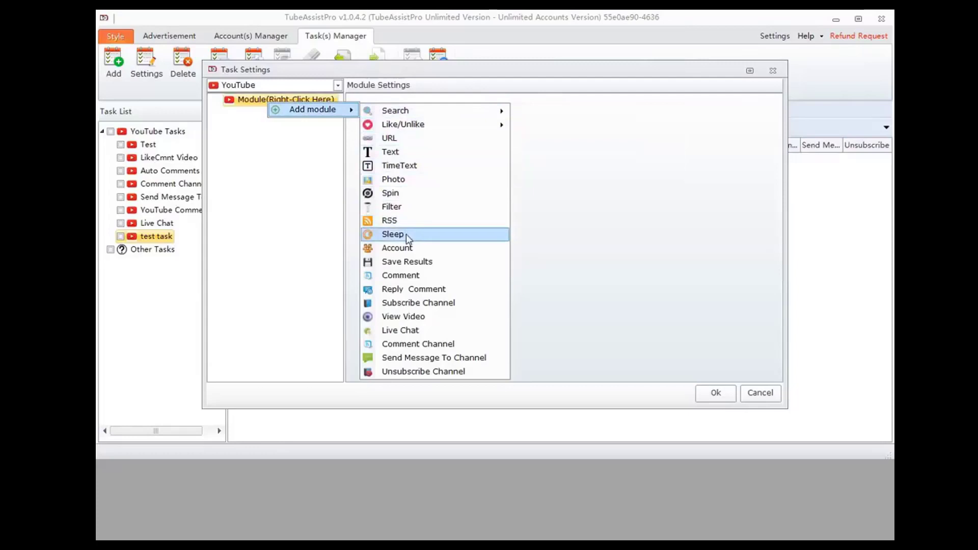
pyautogui.click(397, 247)
pyautogui.click(447, 146)
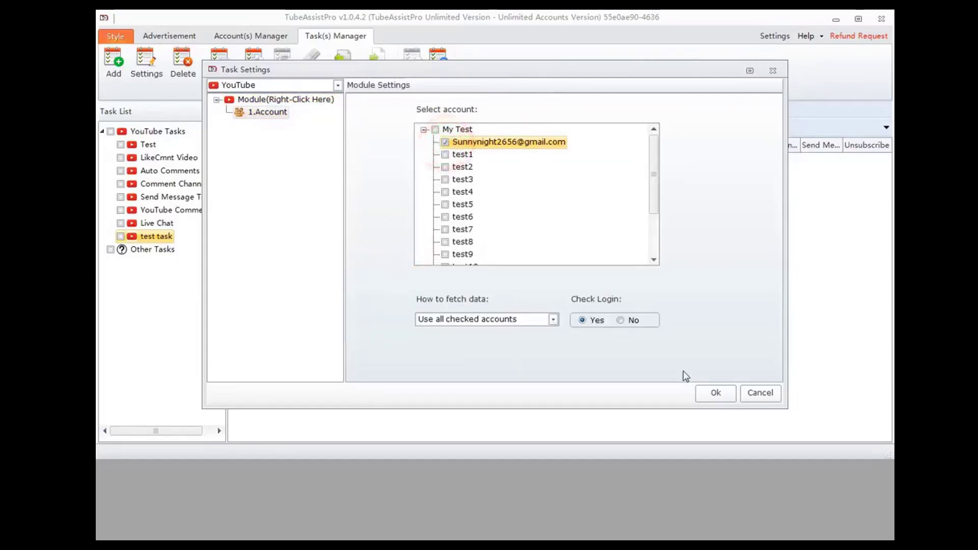
pyautogui.click(705, 393)
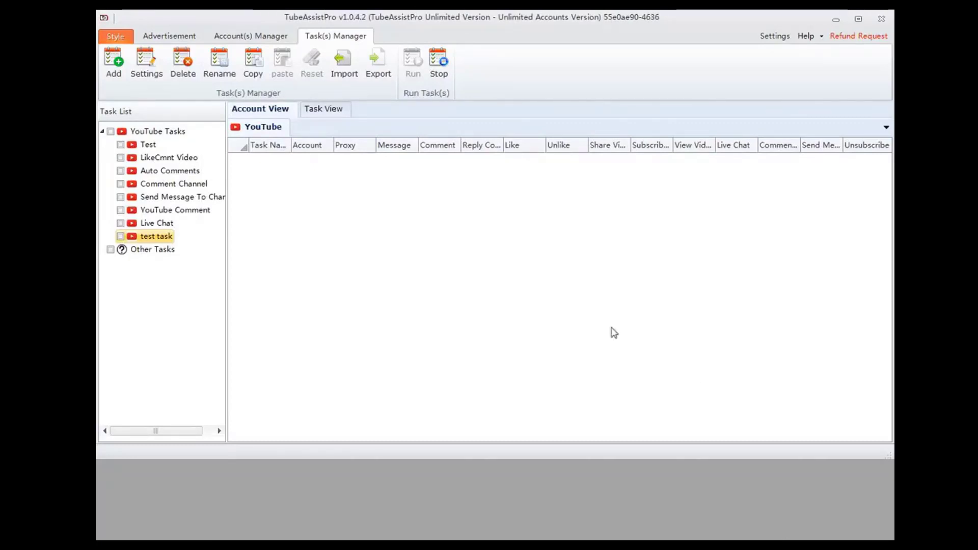
# - Duplicate test task in the task list by copying and pasting it, and select the copy
pyautogui.click(157, 237)
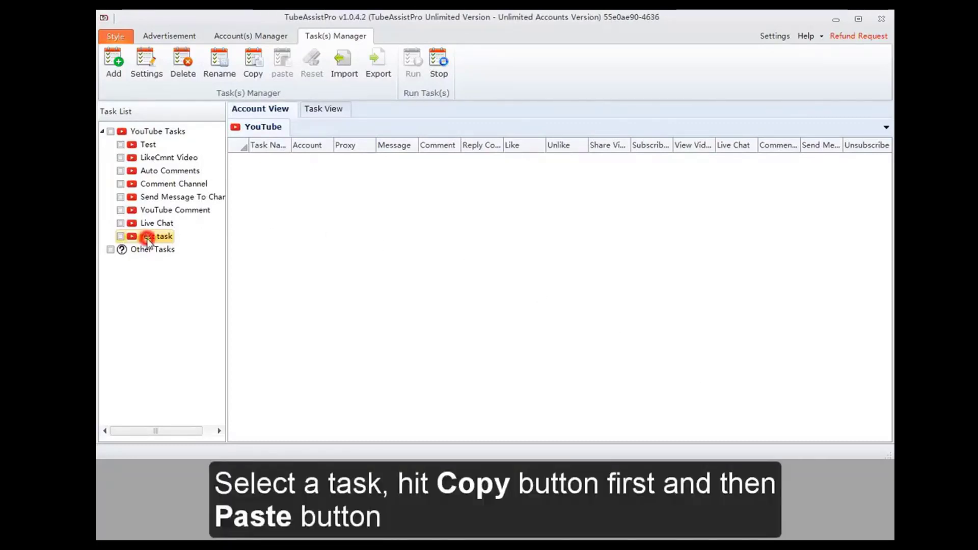
pyautogui.click(254, 69)
pyautogui.click(283, 69)
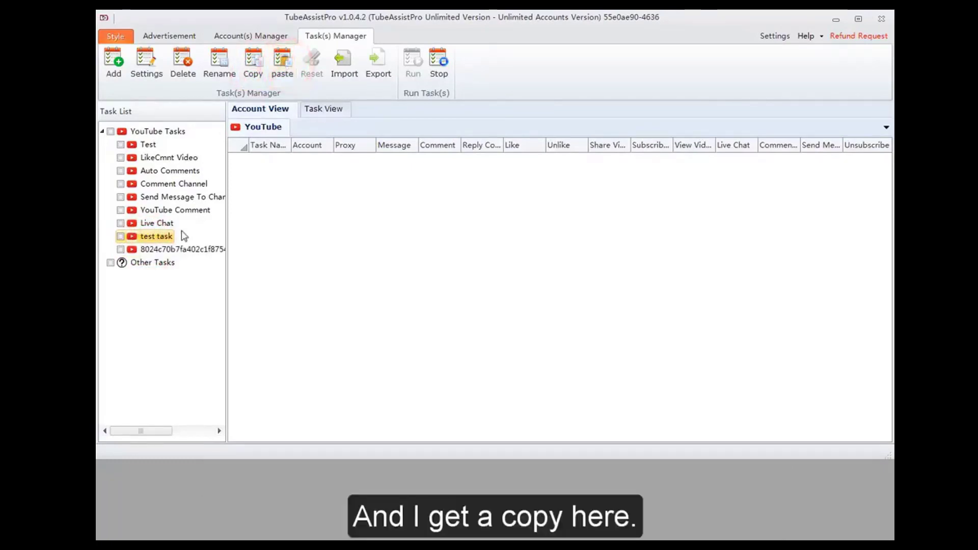
pyautogui.click(172, 249)
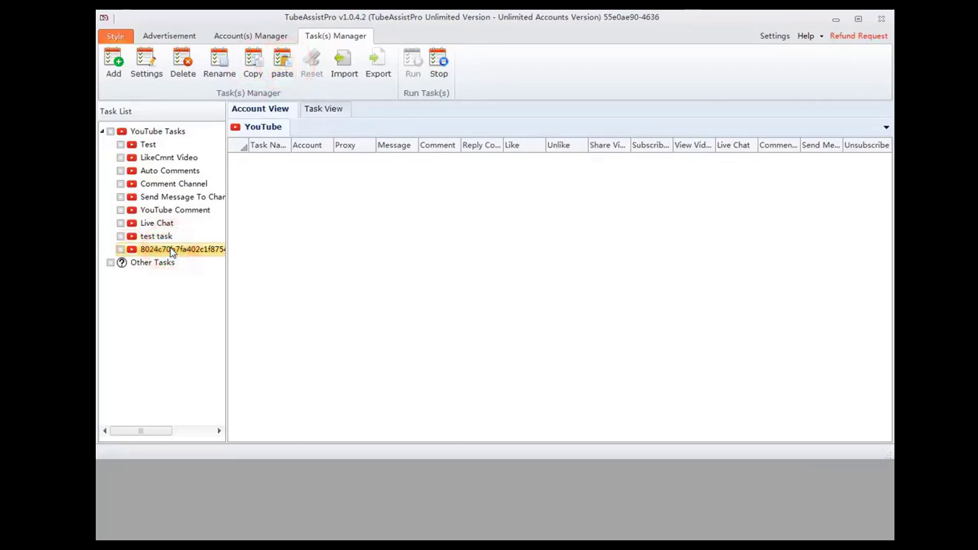
# - Reset all total and current success and failure counts of the LikeCmnt Video task to 0, and uncheck the task
pyautogui.click(122, 159)
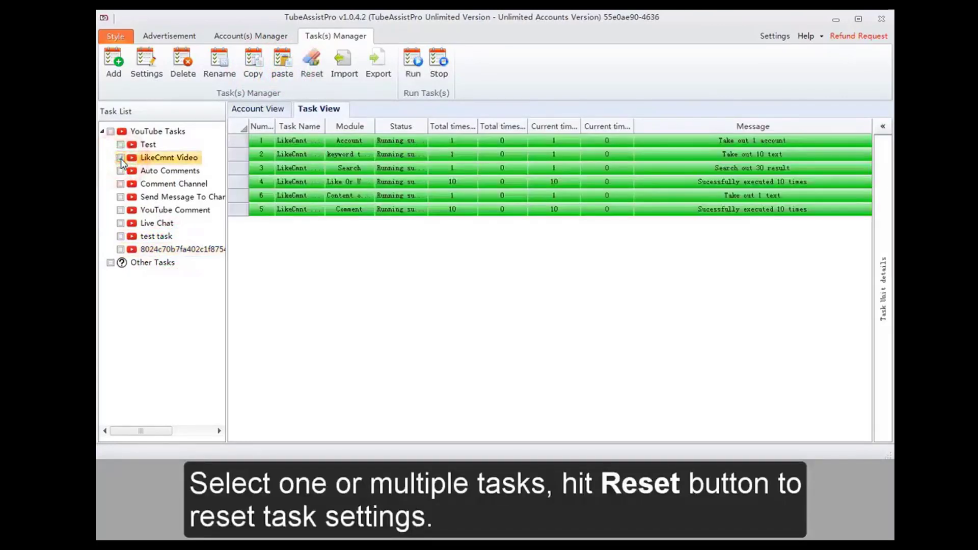
pyautogui.click(121, 158)
pyautogui.click(312, 69)
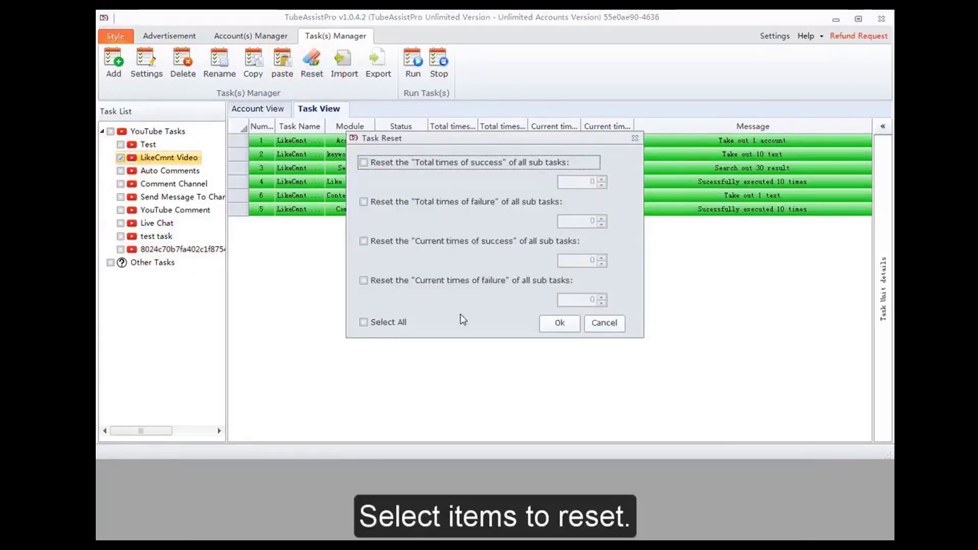
pyautogui.click(388, 324)
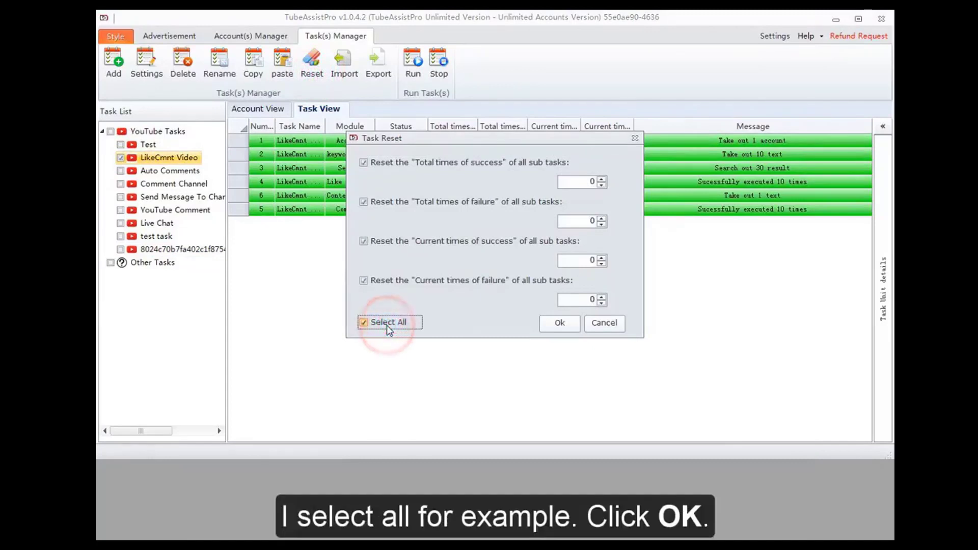
pyautogui.click(558, 323)
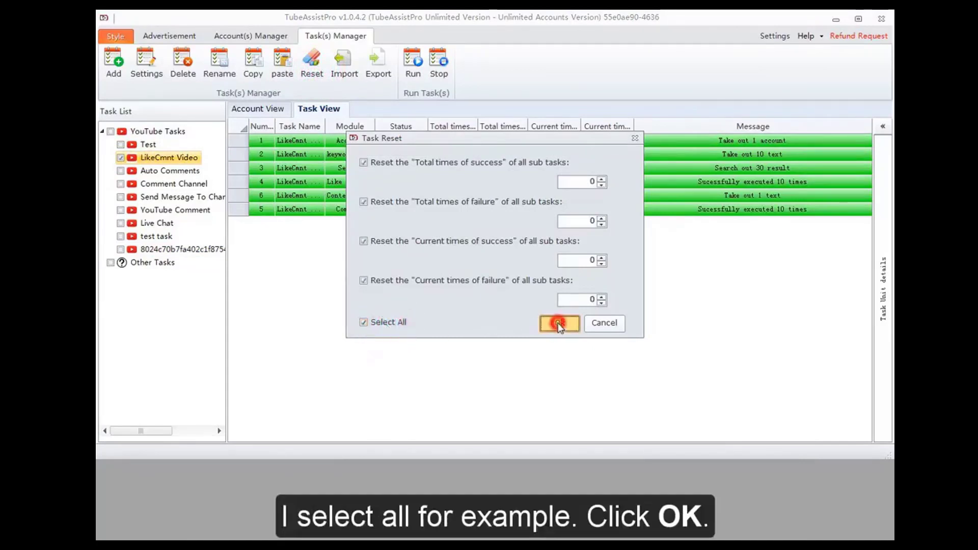
pyautogui.click(482, 303)
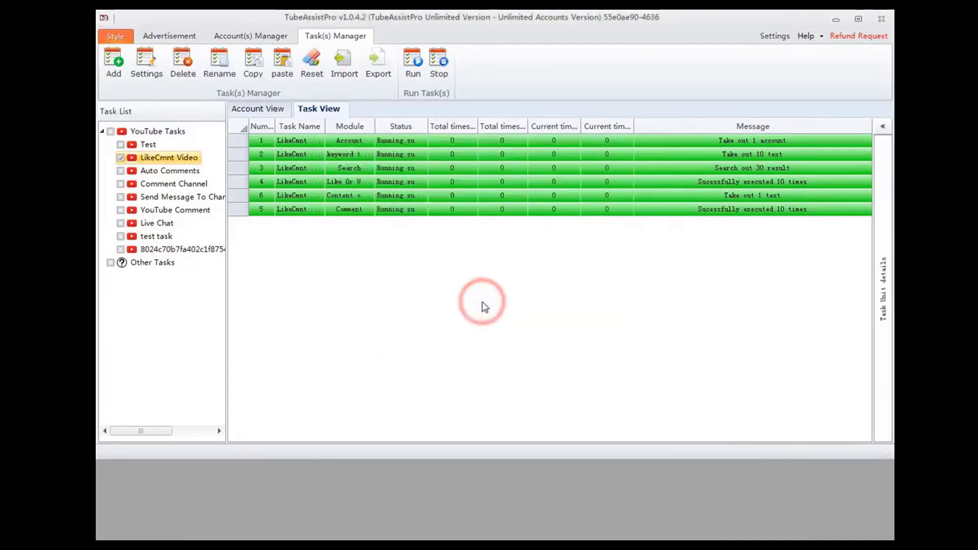
pyautogui.click(120, 159)
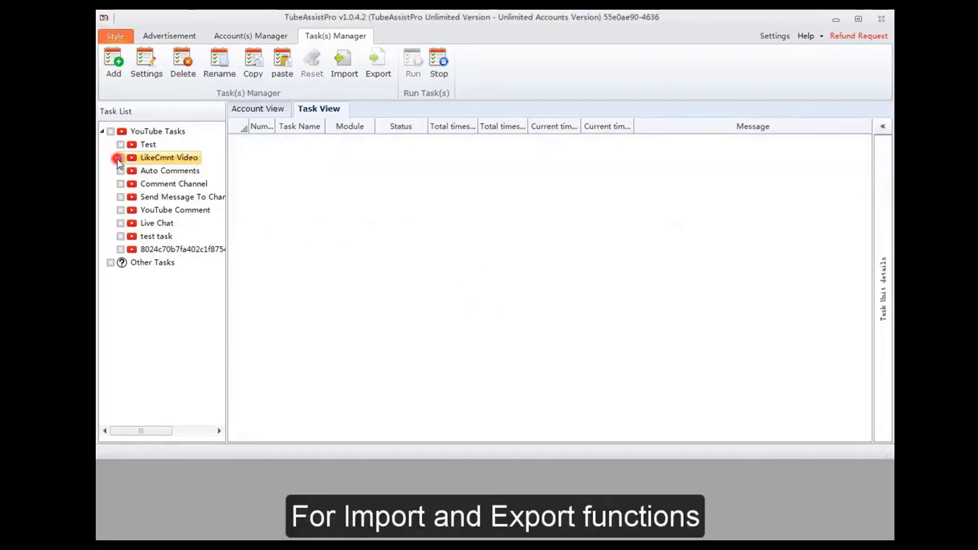
# - Export the LikeCmnt Video task as a JSON file named task in the 任务+数据 folder
pyautogui.click(152, 159)
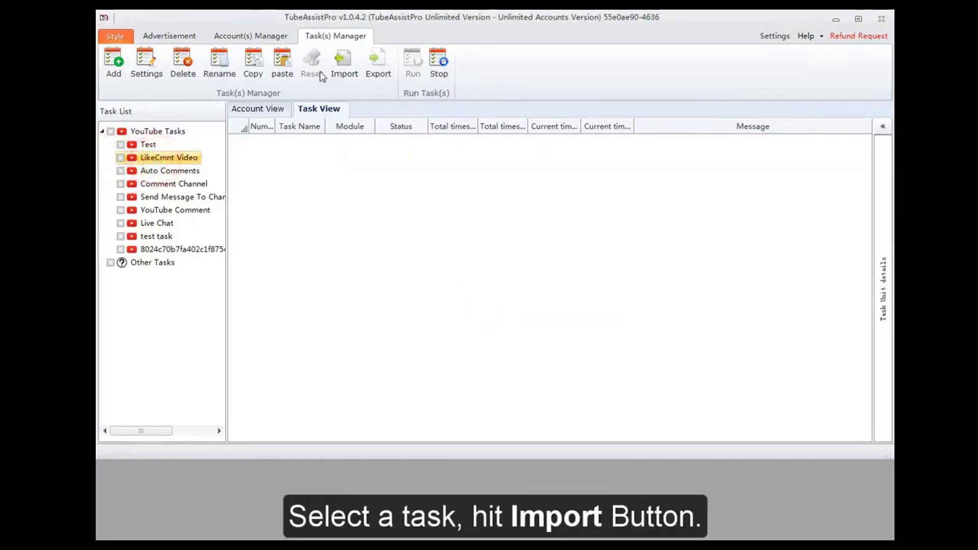
pyautogui.click(377, 65)
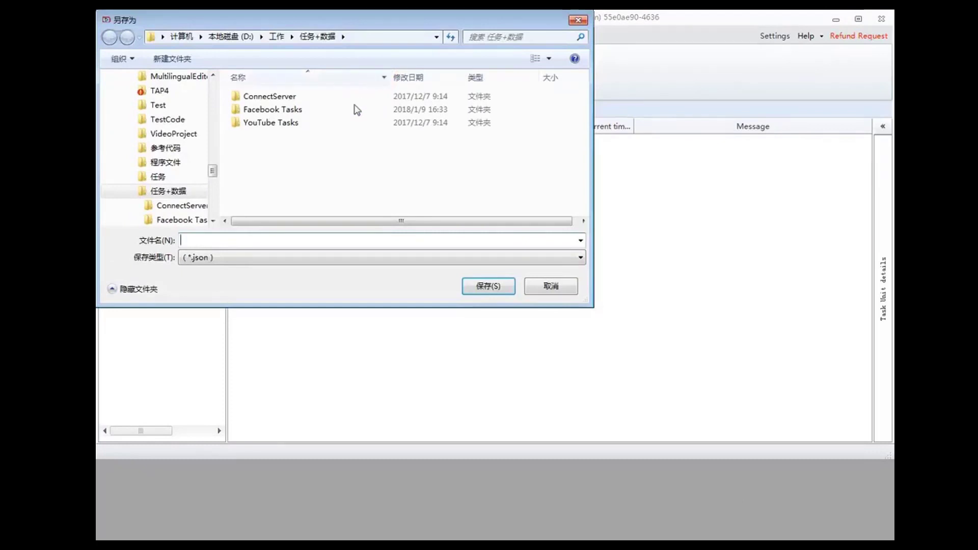
pyautogui.click(293, 243)
pyautogui.write('task')
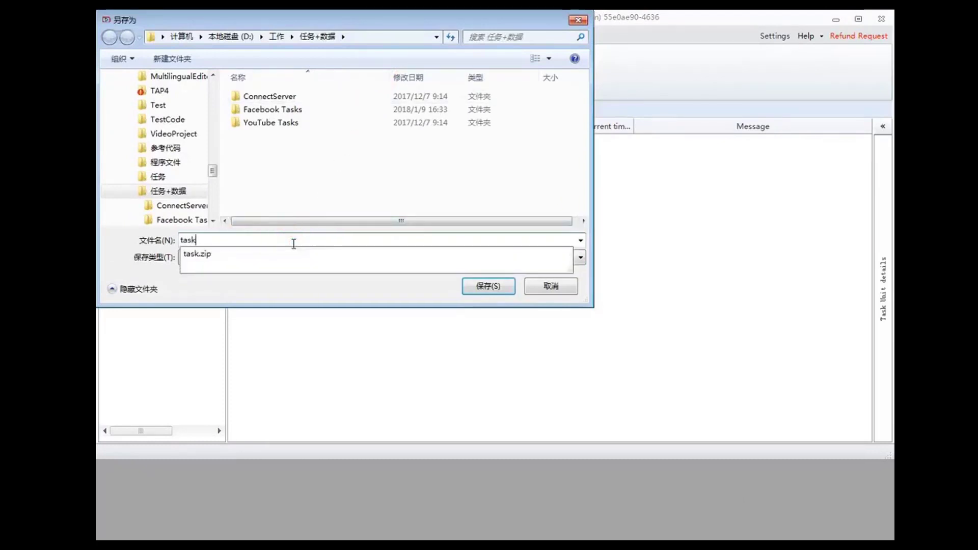
pyautogui.press('Escape')
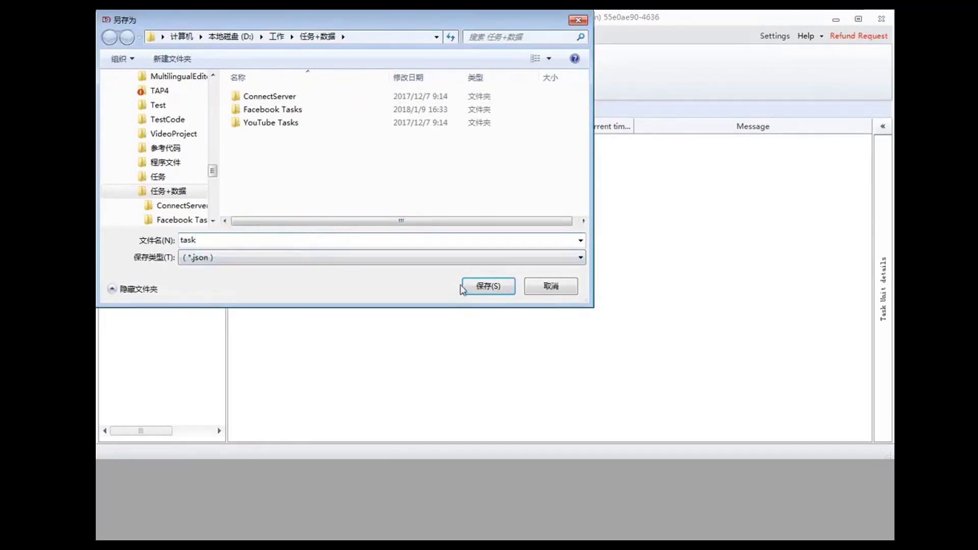
pyautogui.click(483, 286)
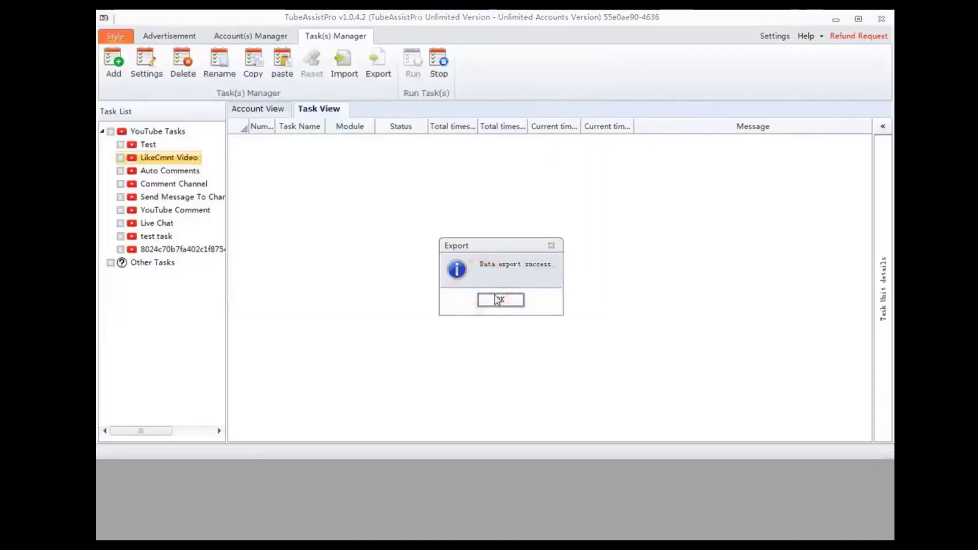
pyautogui.click(499, 299)
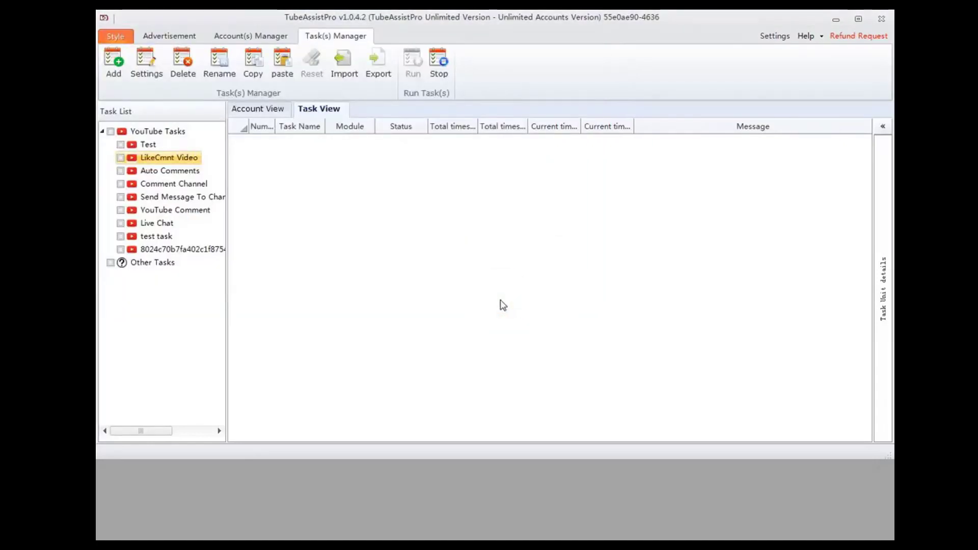
# - Import task.json into the YouTube tasks and select the imported task
pyautogui.click(343, 63)
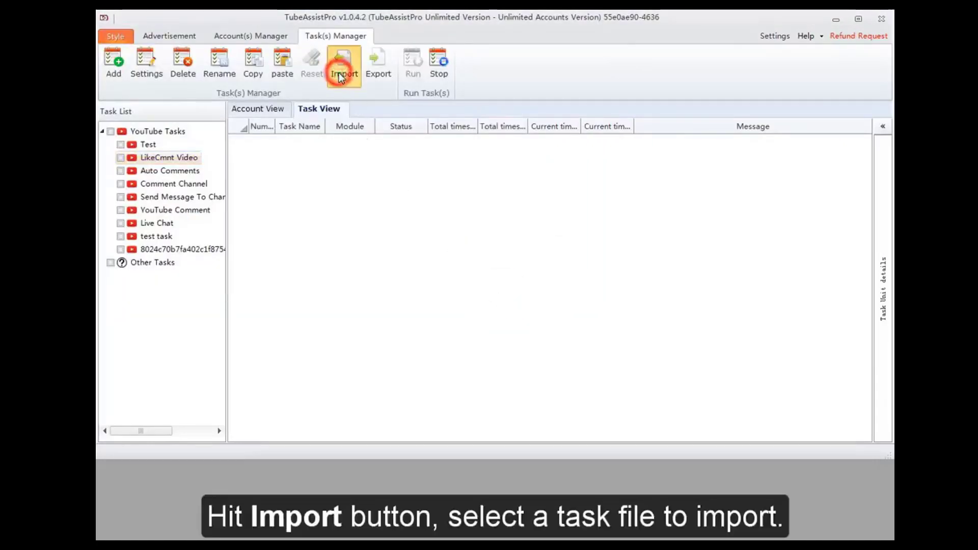
pyautogui.click(286, 135)
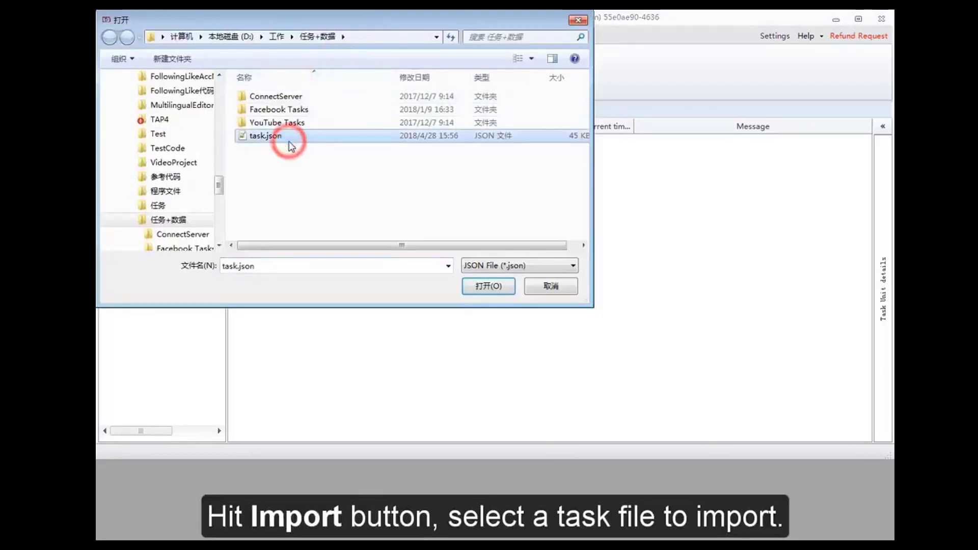
pyautogui.click(483, 287)
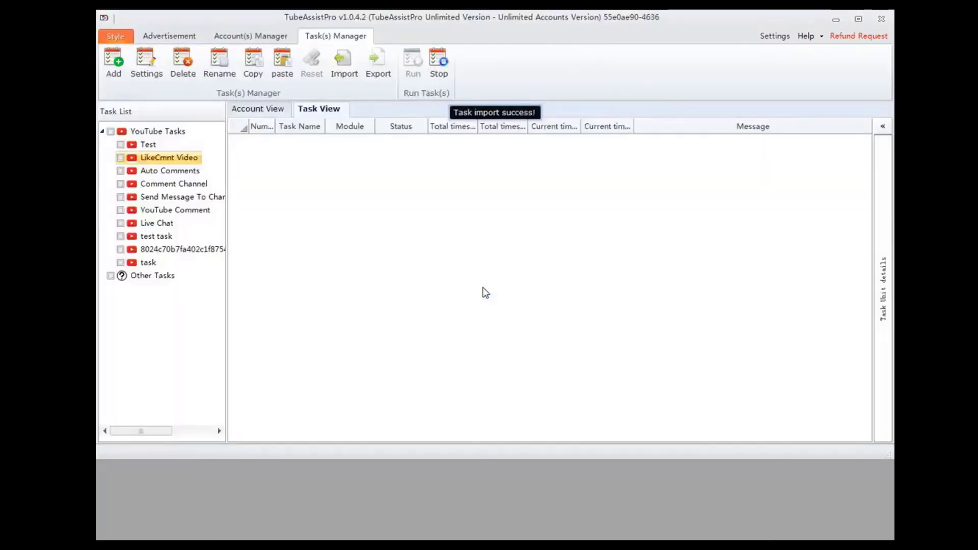
pyautogui.click(147, 262)
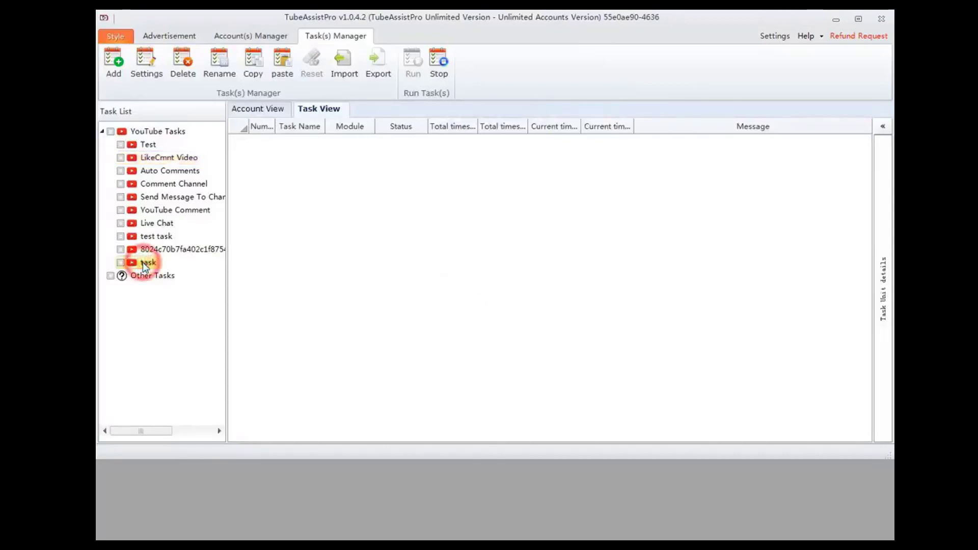
pyautogui.click(439, 82)
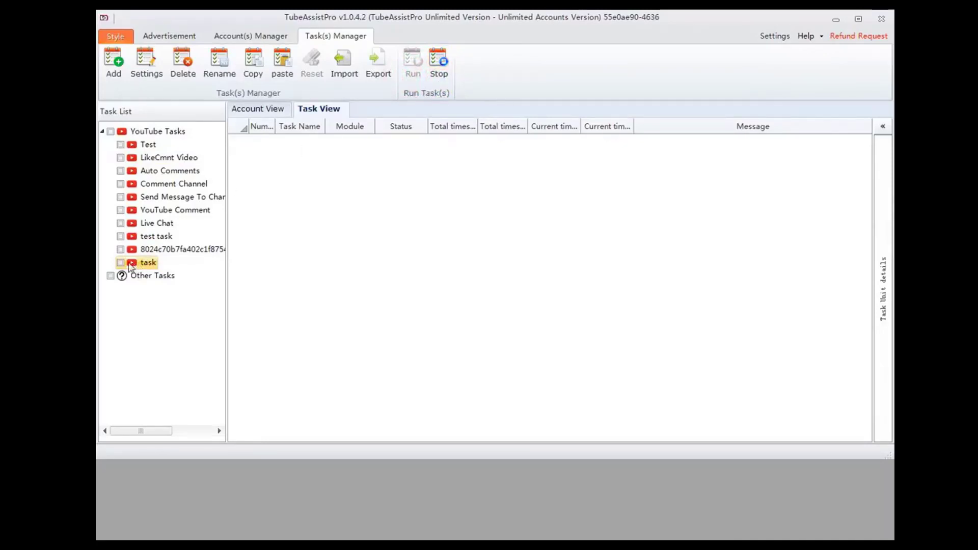
# - Start test task from the YouTube tasks with the run time set to Run now and Run Times set to 1
pyautogui.click(121, 237)
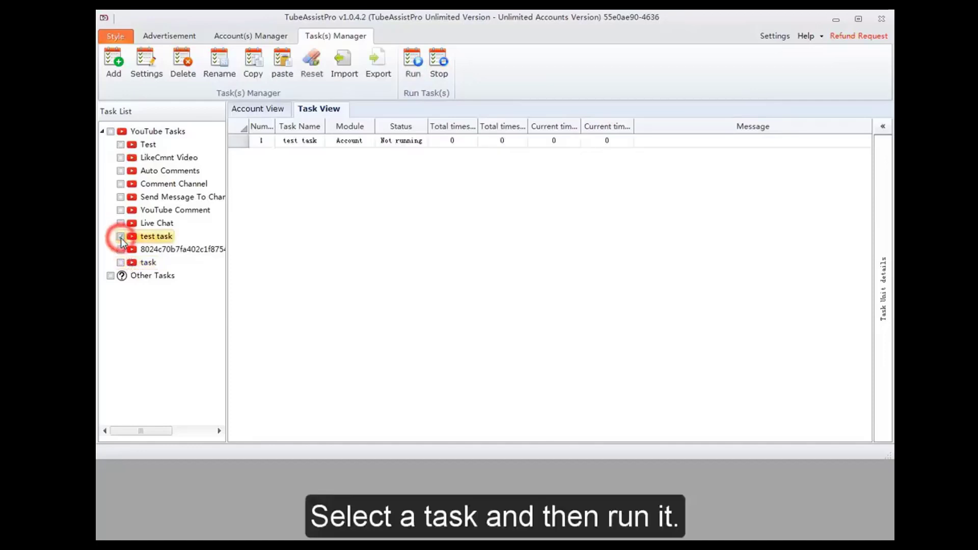
pyautogui.click(415, 75)
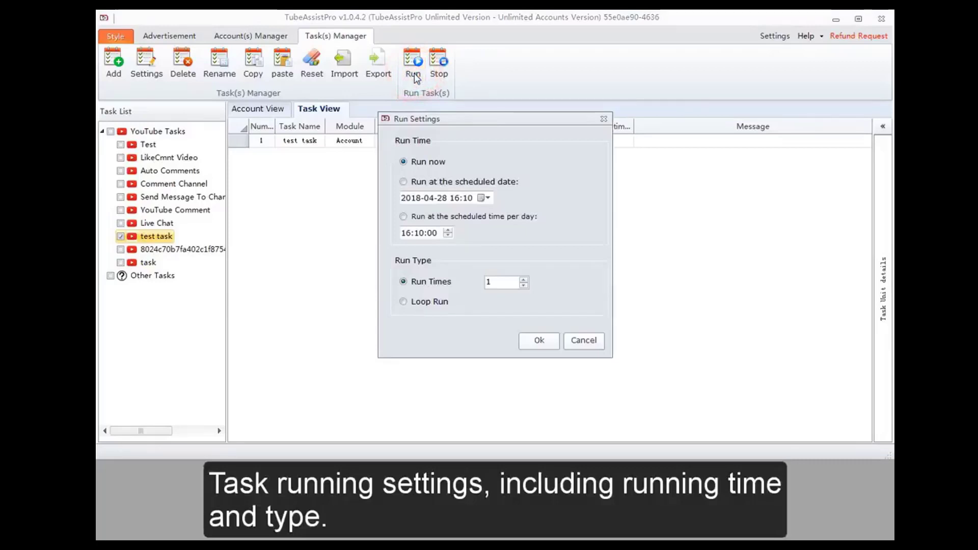
pyautogui.click(418, 188)
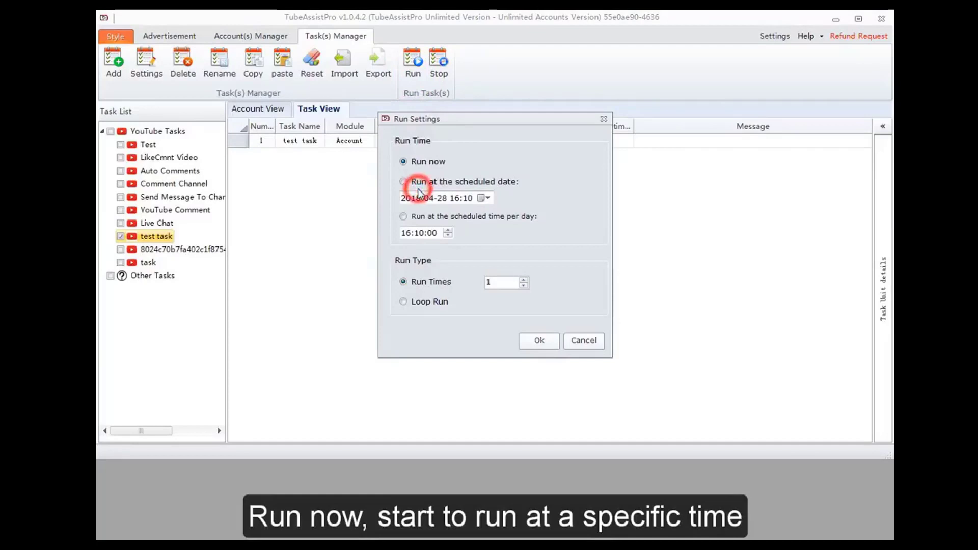
pyautogui.click(421, 219)
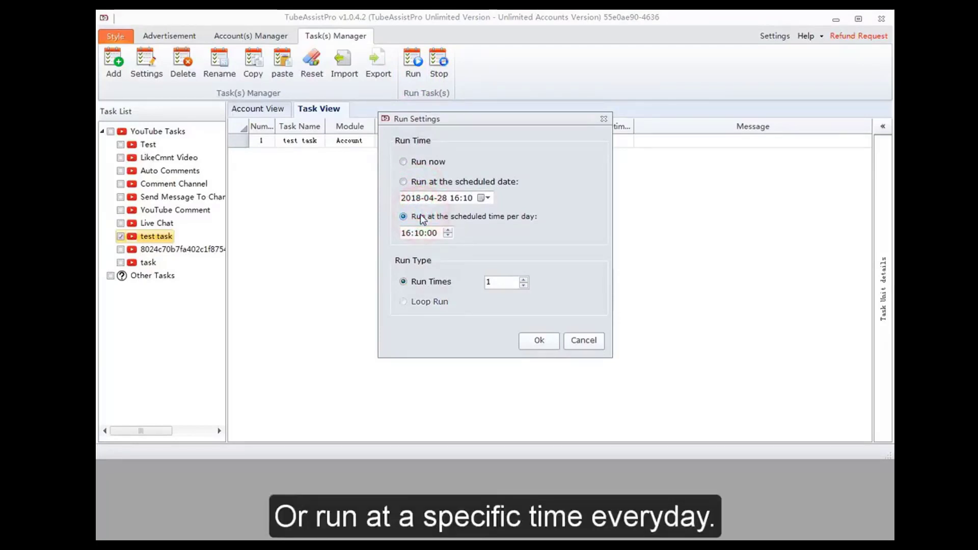
pyautogui.click(419, 162)
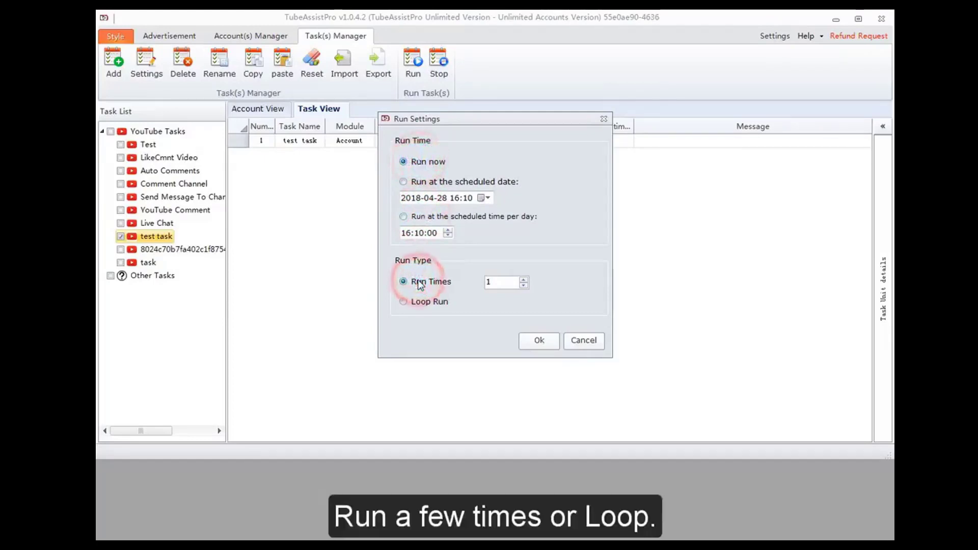
pyautogui.click(436, 308)
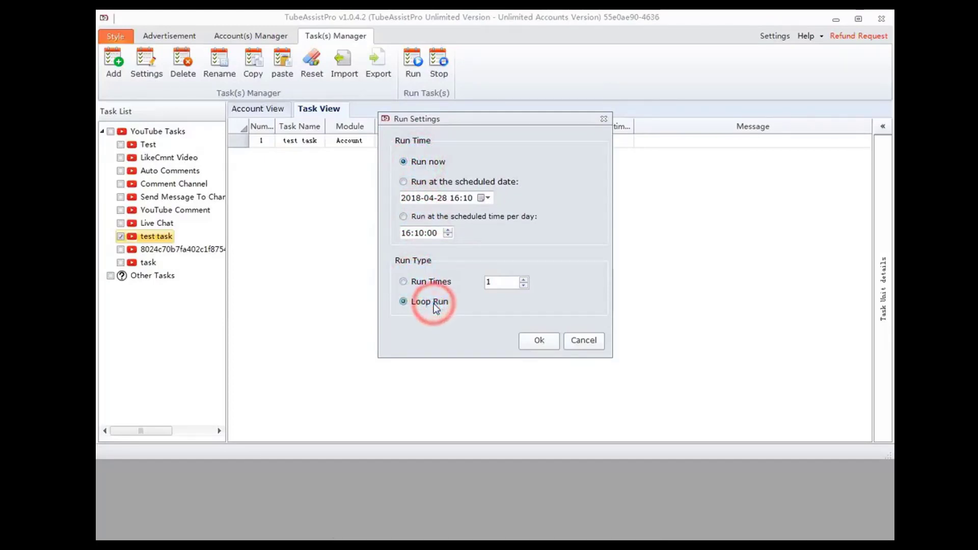
pyautogui.click(430, 285)
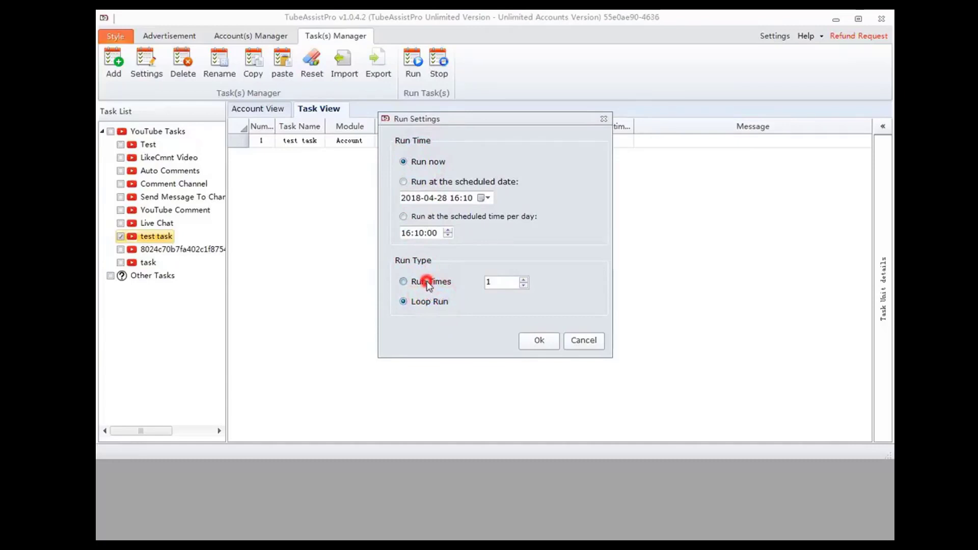
pyautogui.click(533, 339)
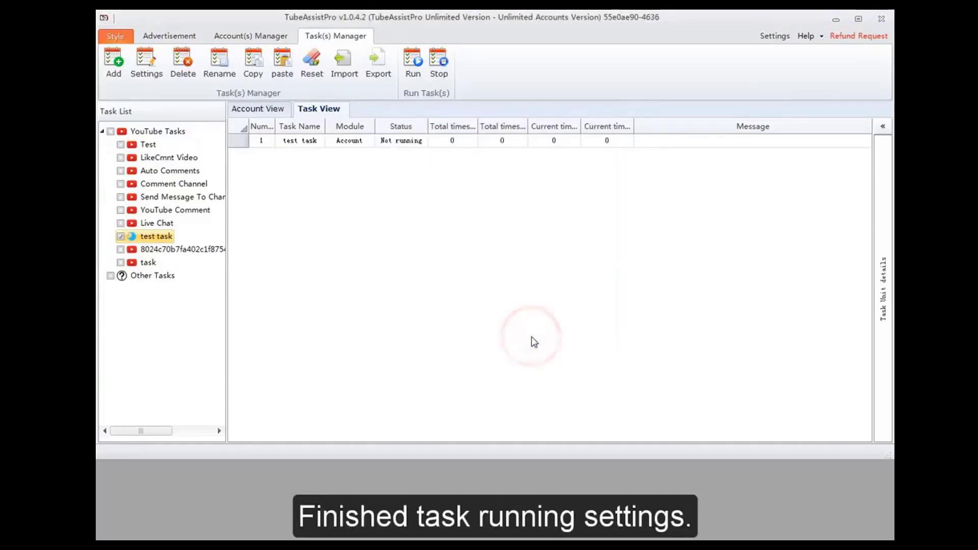